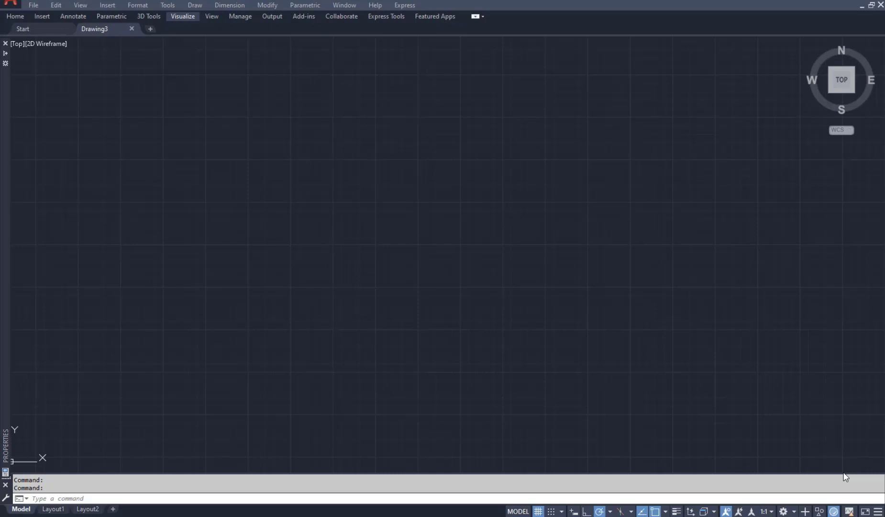
pyautogui.moveTo(841, 80)
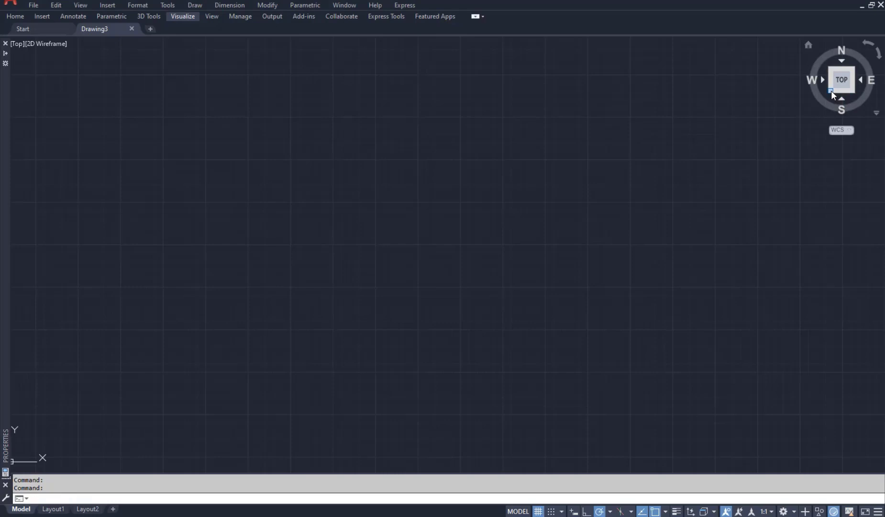
# Step: In a southwest isometric view, draw a thin box solid from two corners and a height
pyautogui.click(835, 95)
pyautogui.press('Escape')
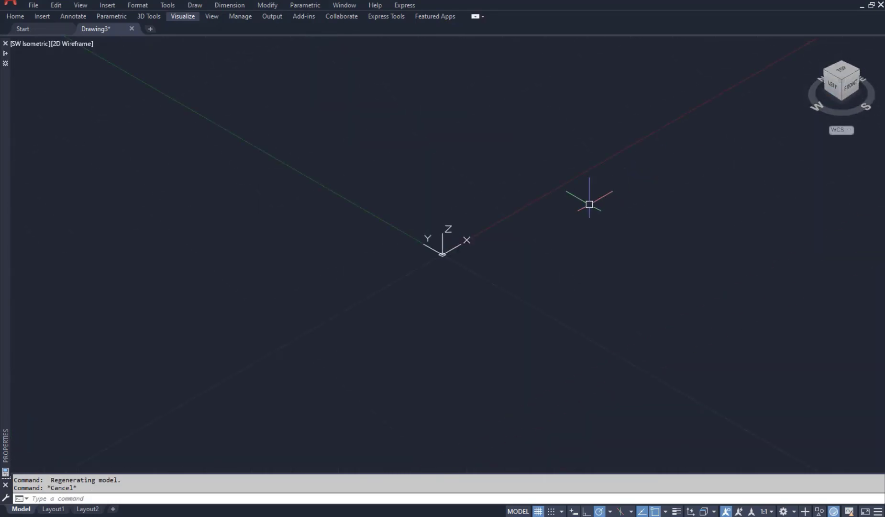
pyautogui.write('b')
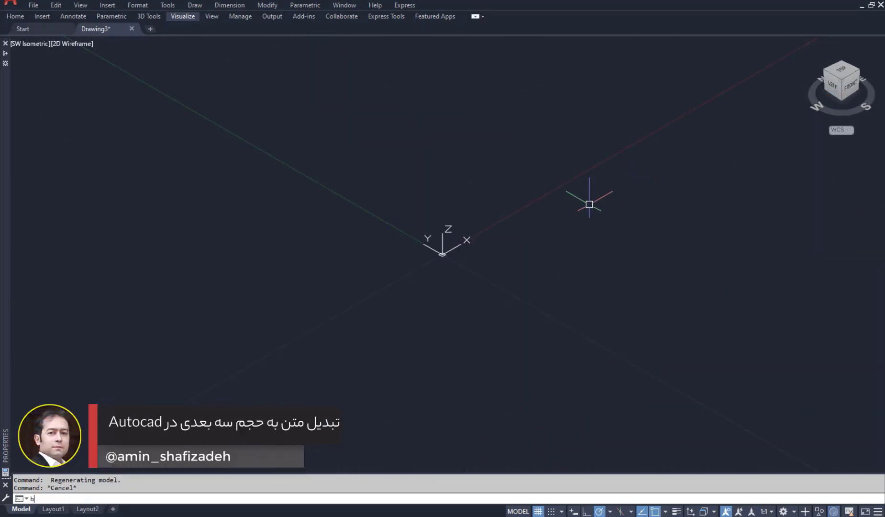
pyautogui.write('ox')
pyautogui.press('Return')
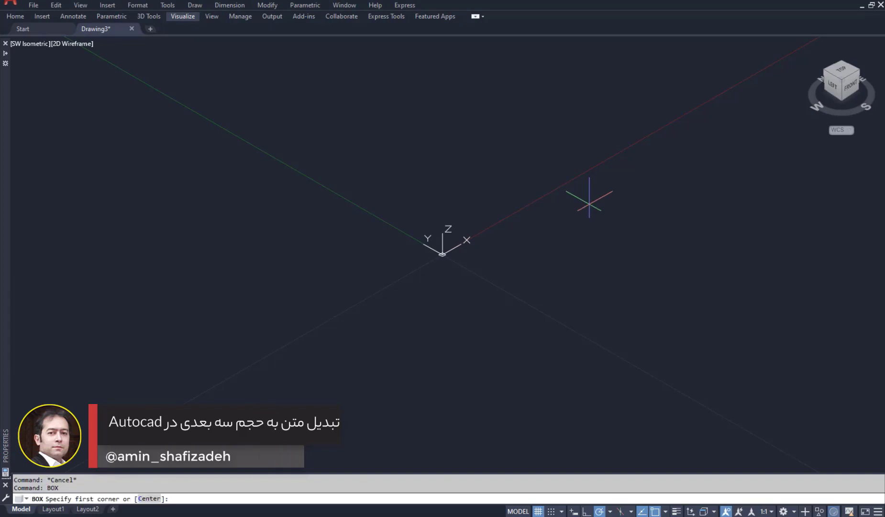
pyautogui.click(285, 386)
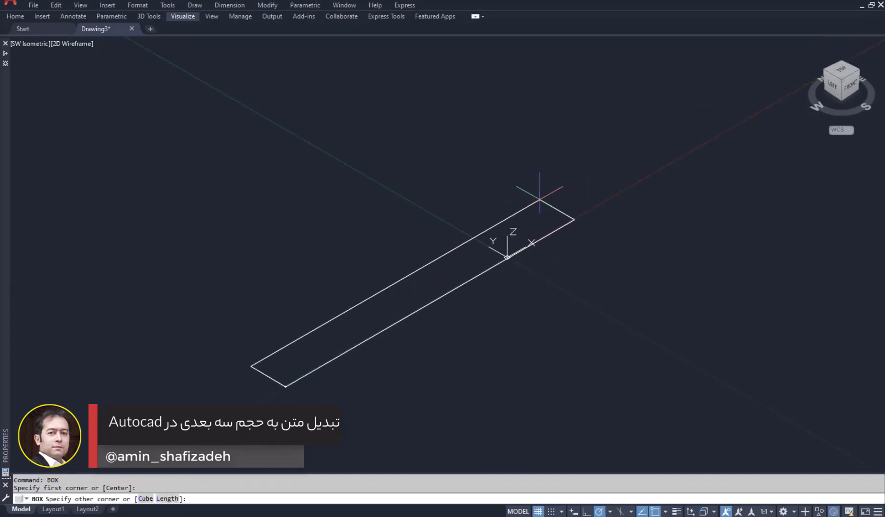
pyautogui.scroll(-3, 539, 198)
pyautogui.click(748, 62)
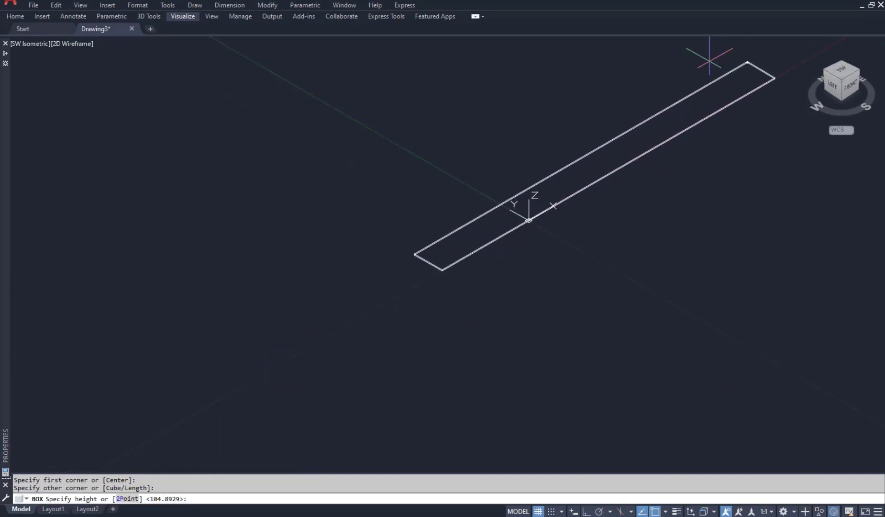
pyautogui.scroll(-5, 555, 101)
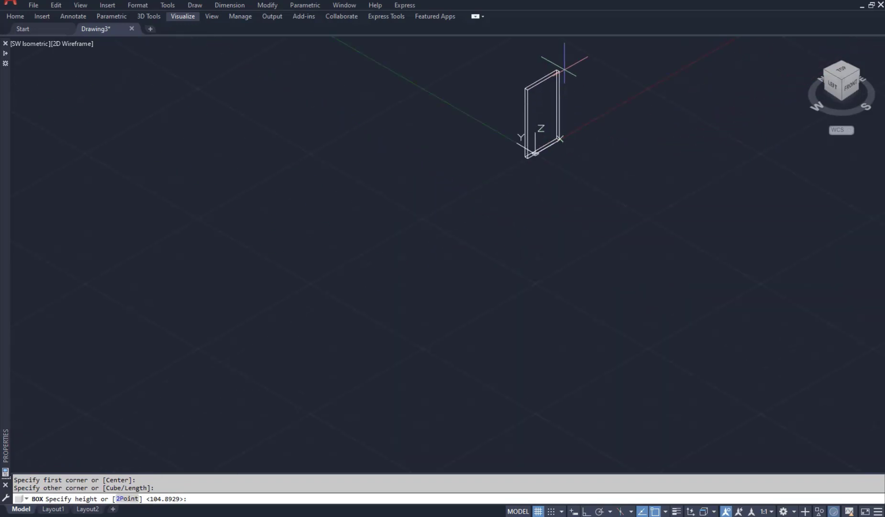
pyautogui.click(565, 70)
pyautogui.scroll(2, 483, 149)
pyautogui.scroll(2, 510, 192)
pyautogui.scroll(2, 446, 254)
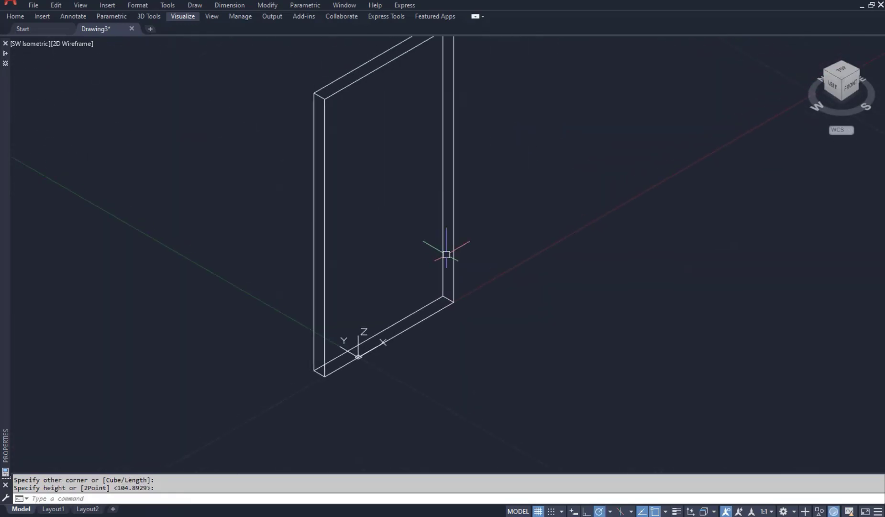
# Step: Rotate the box about its base corner so the panel stands wide
pyautogui.click(454, 253)
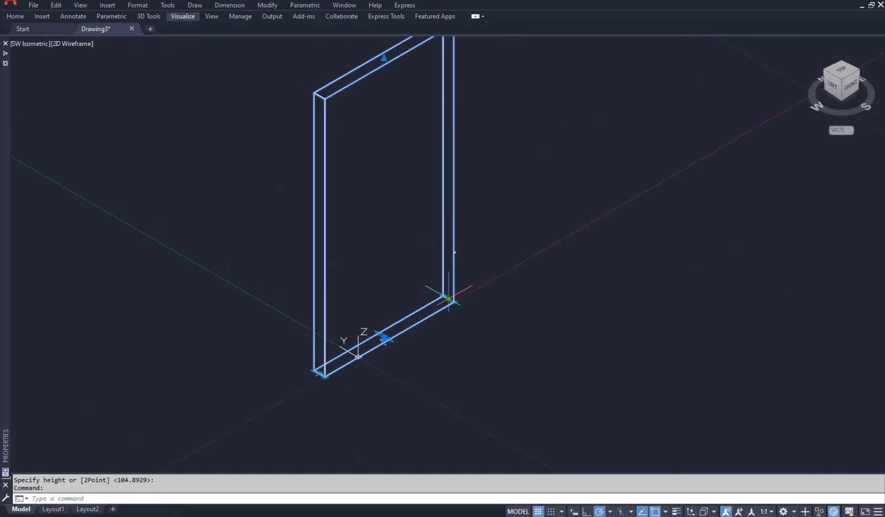
pyautogui.click(449, 297)
pyautogui.click(678, 182)
pyautogui.moveTo(449, 334)
pyautogui.mouseDown(button='middle')
pyautogui.moveTo(523, 327)
pyautogui.moveTo(537, 237)
pyautogui.moveTo(462, 197)
pyautogui.mouseUp(button='middle')
pyautogui.press('Escape')
# Step: Align the UCS to the wall's front face
pyautogui.scroll(3, 599, 184)
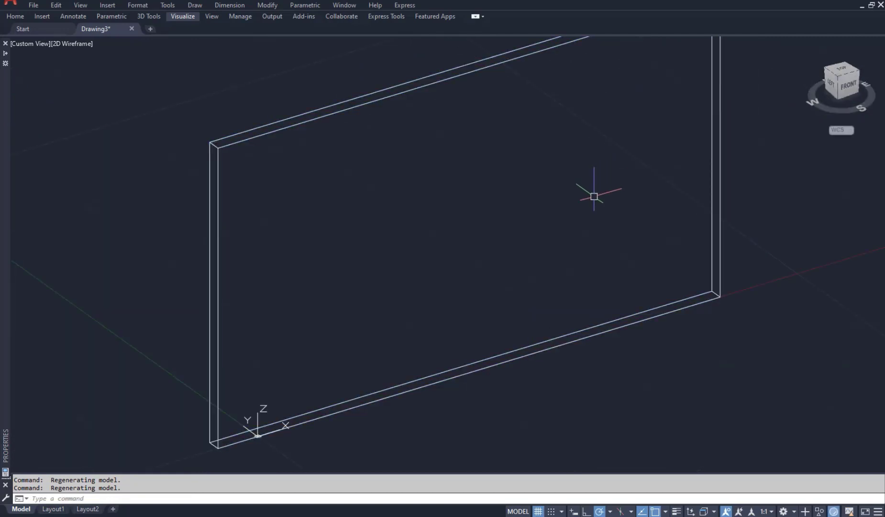
pyautogui.press('Escape')
pyautogui.press('Escape')
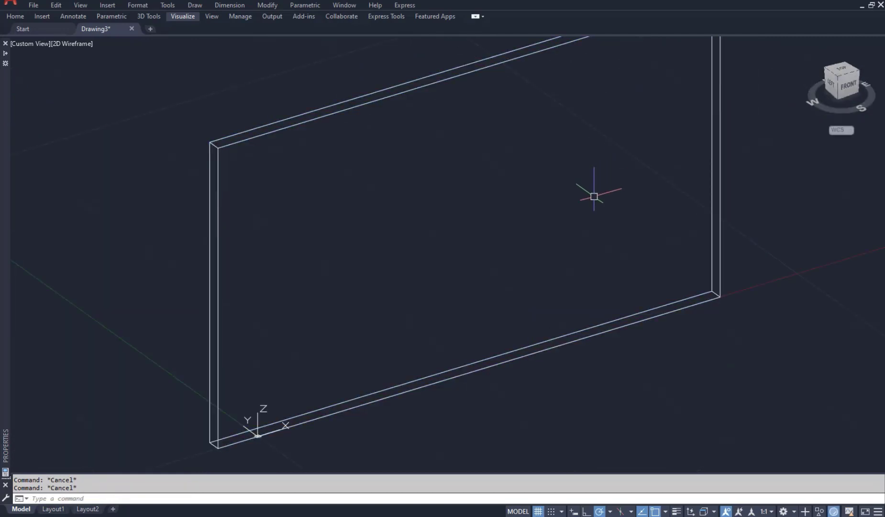
pyautogui.write('ucs')
pyautogui.press('Return')
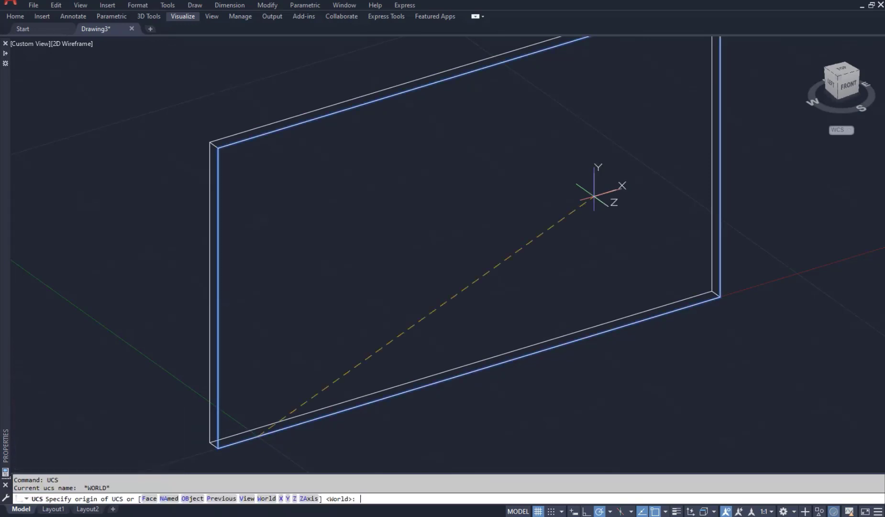
pyautogui.click(149, 499)
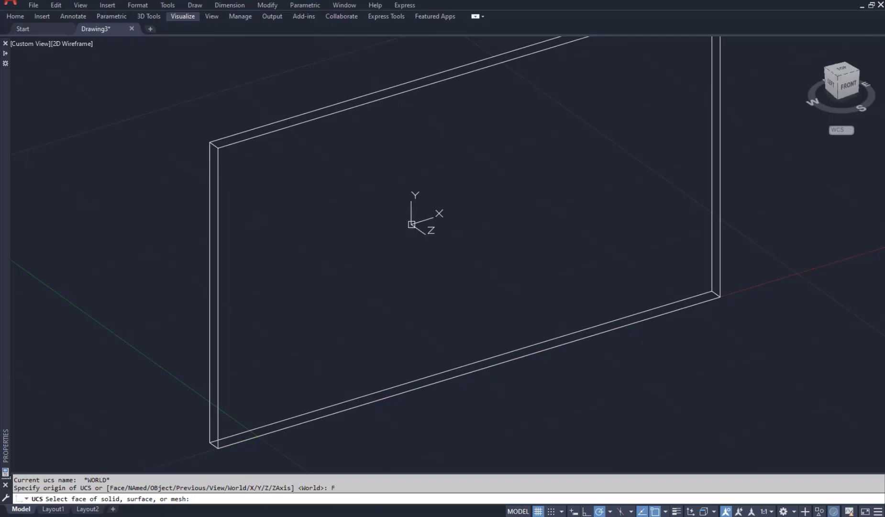
pyautogui.click(419, 221)
pyautogui.press('Return')
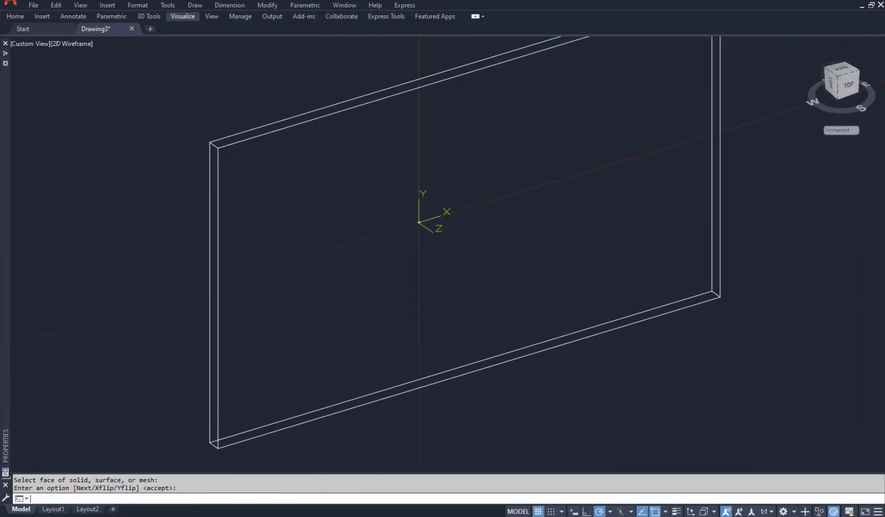
# Step: Write single-line text 'Architect' on the wall face at height 2.5 and rotation 0
pyautogui.write('d')
pyautogui.write('t')
pyautogui.press('Return')
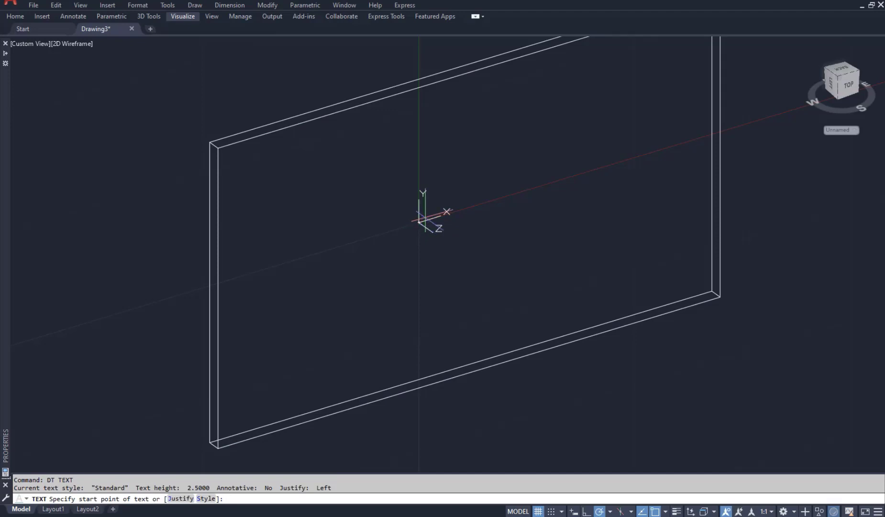
pyautogui.click(426, 200)
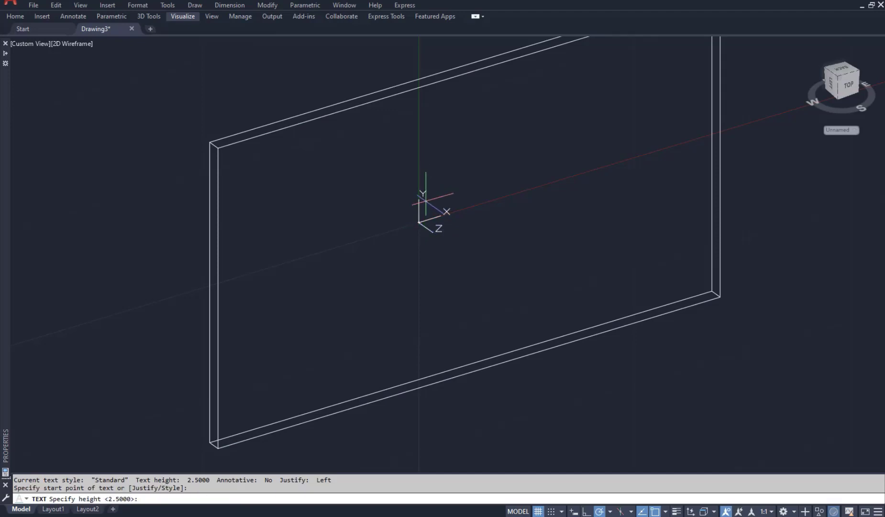
pyautogui.press('Return')
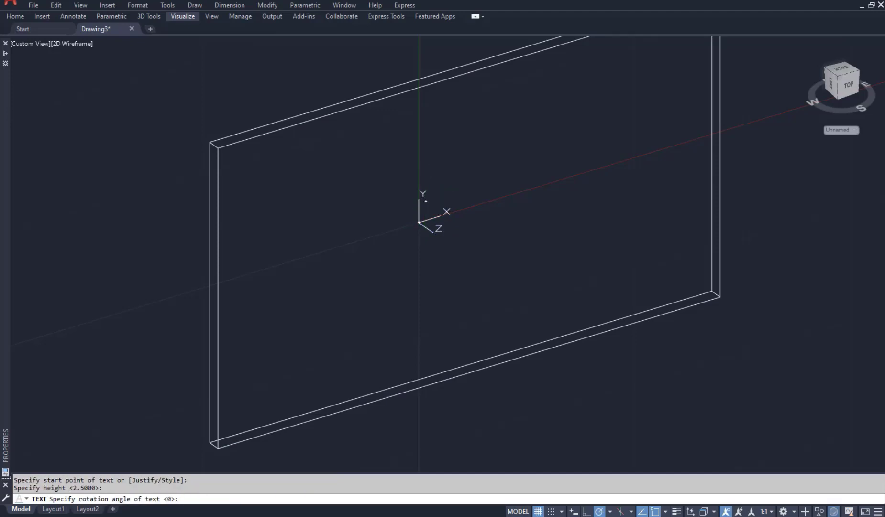
pyautogui.press('Return')
pyautogui.write('Ar')
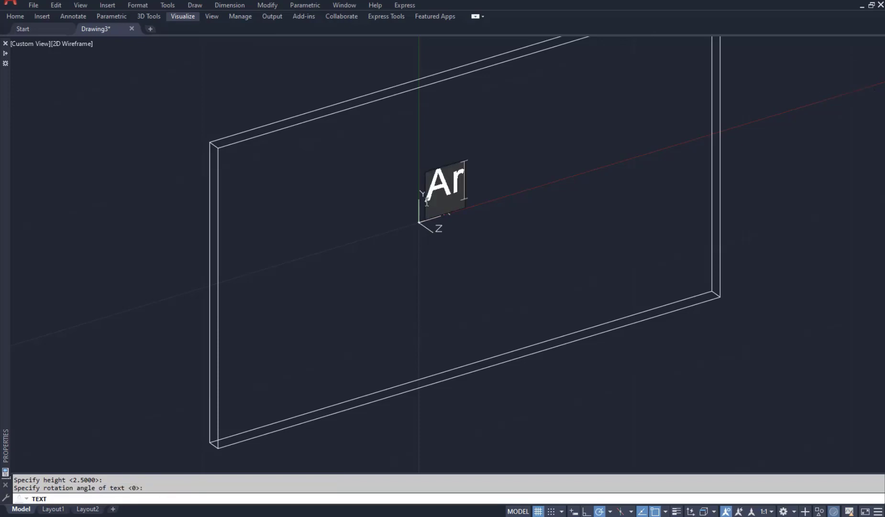
pyautogui.write('chite')
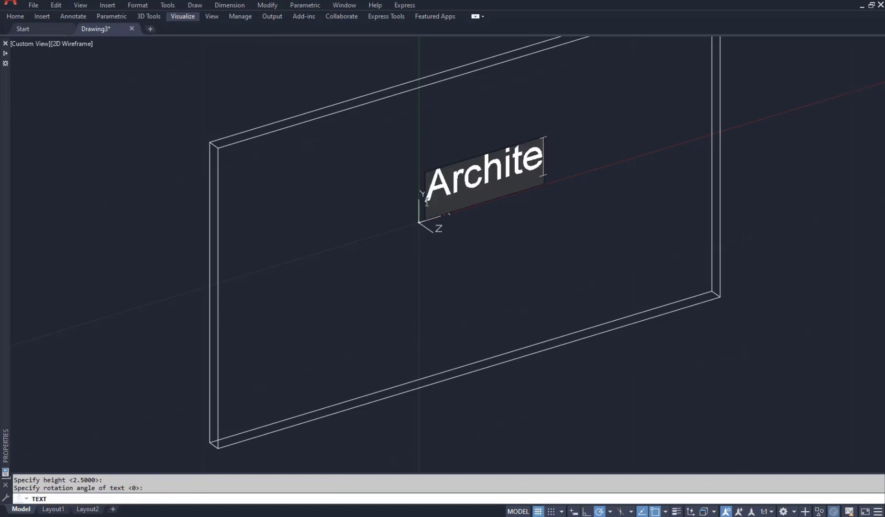
pyautogui.write('ct')
pyautogui.press('Return')
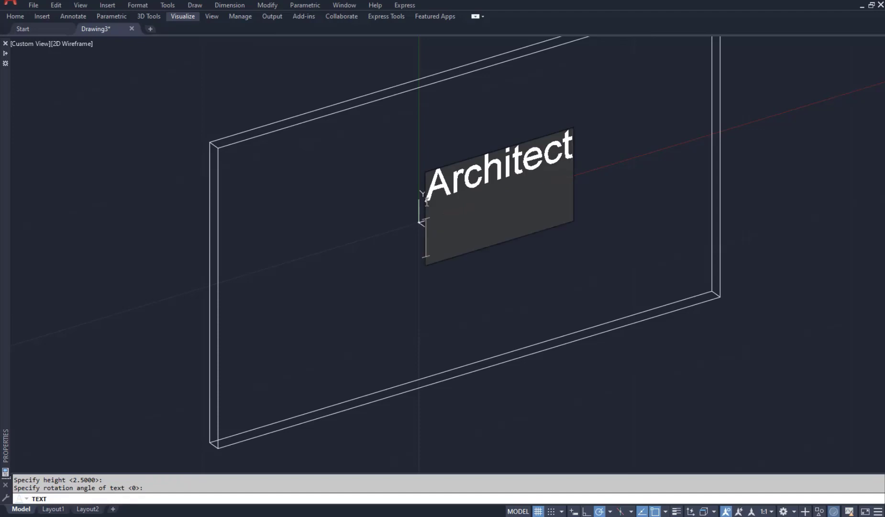
pyautogui.press('Return')
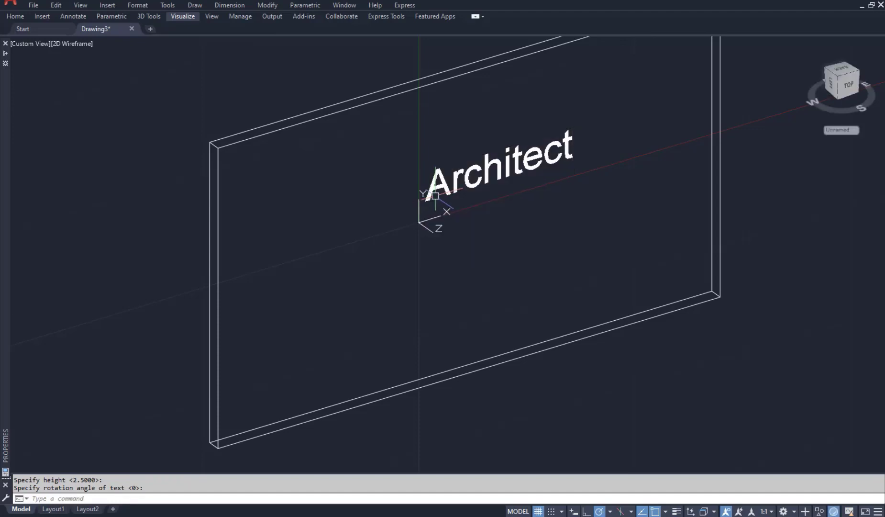
pyautogui.scroll(1, 421, 197)
pyautogui.scroll(1, 412, 188)
# Step: View the wall from the Front, rotated so 'Architect' reads horizontally, zoomed onto the text
pyautogui.scroll(1, 412, 188)
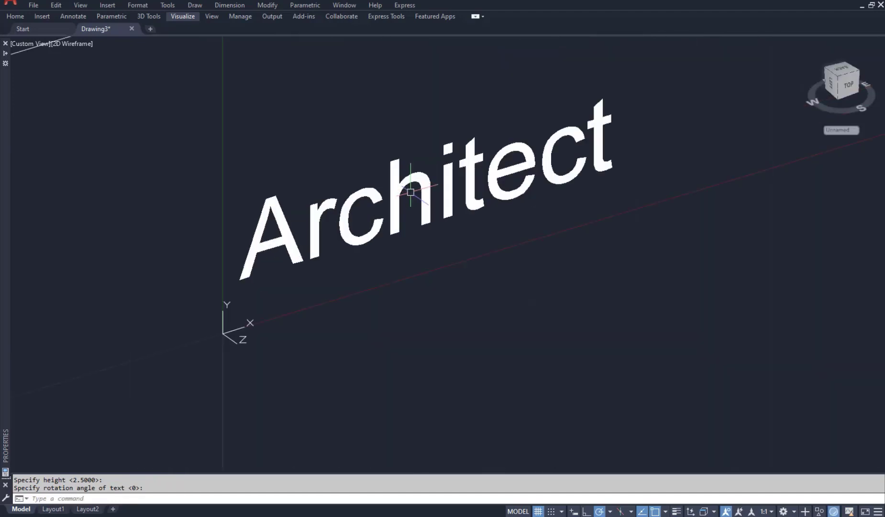
pyautogui.moveTo(402, 199); pyautogui.dragTo(425, 195, button='middle')
pyautogui.scroll(-1, 426, 194)
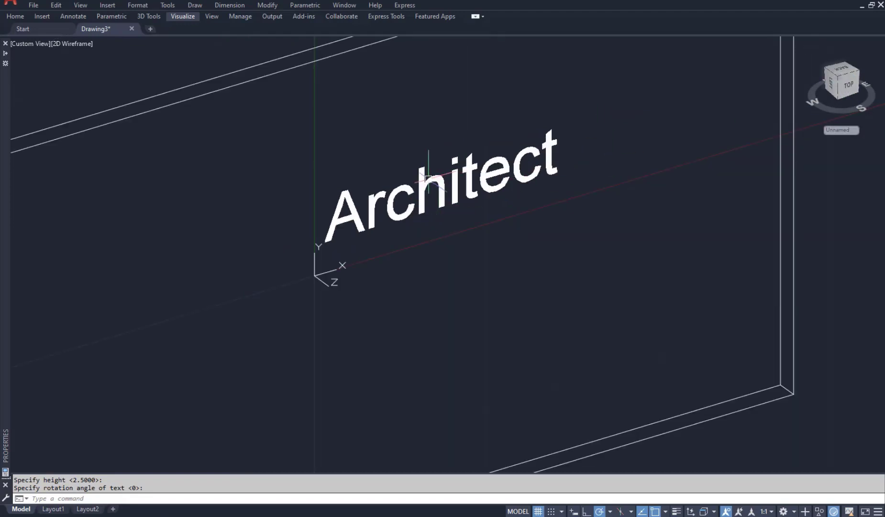
pyautogui.click(853, 91)
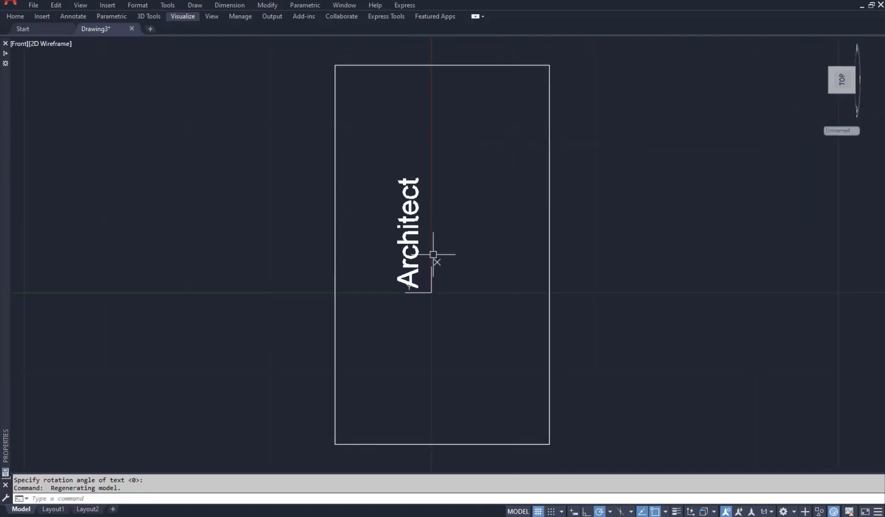
pyautogui.moveTo(842, 79)
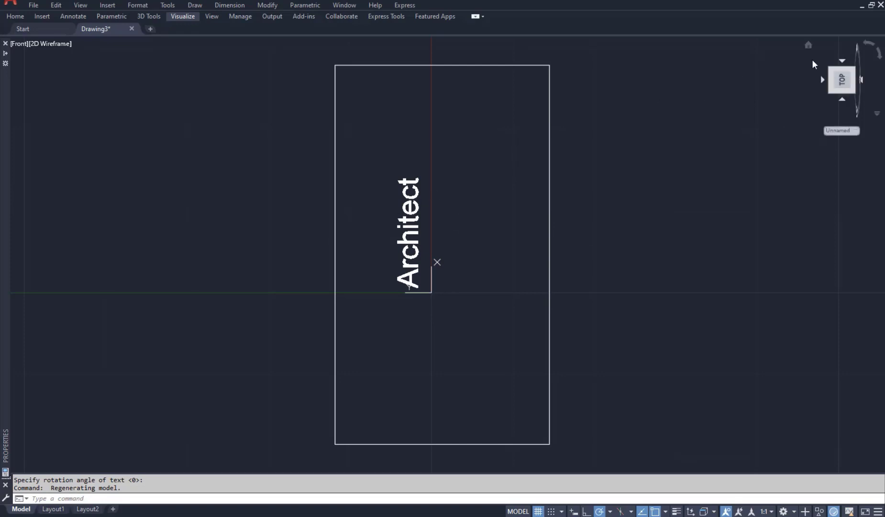
pyautogui.click(874, 52)
pyautogui.scroll(2, 448, 222)
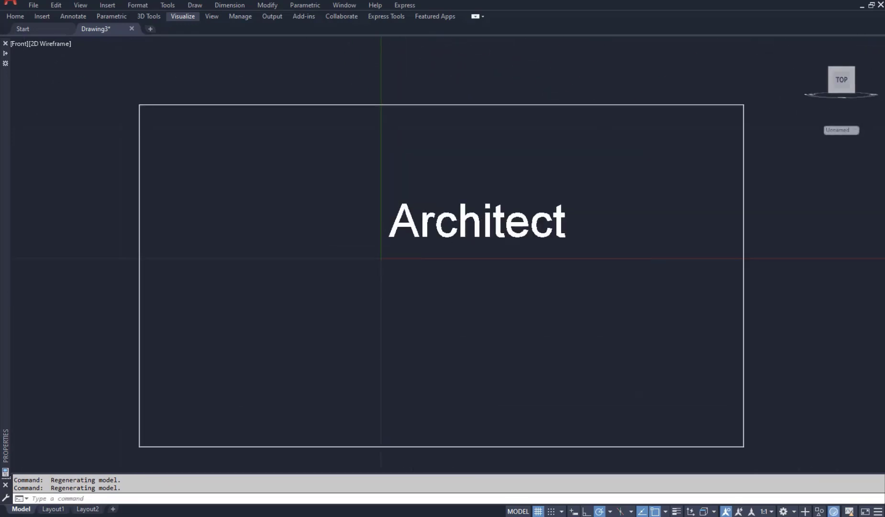
pyautogui.scroll(4, 480, 221)
pyautogui.moveTo(481, 221); pyautogui.dragTo(448, 234, button='middle')
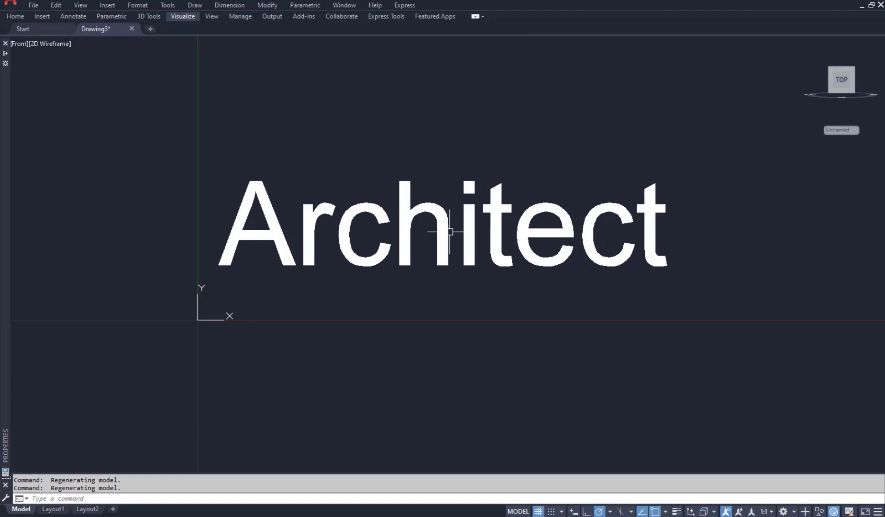
pyautogui.write('TXTEXP')
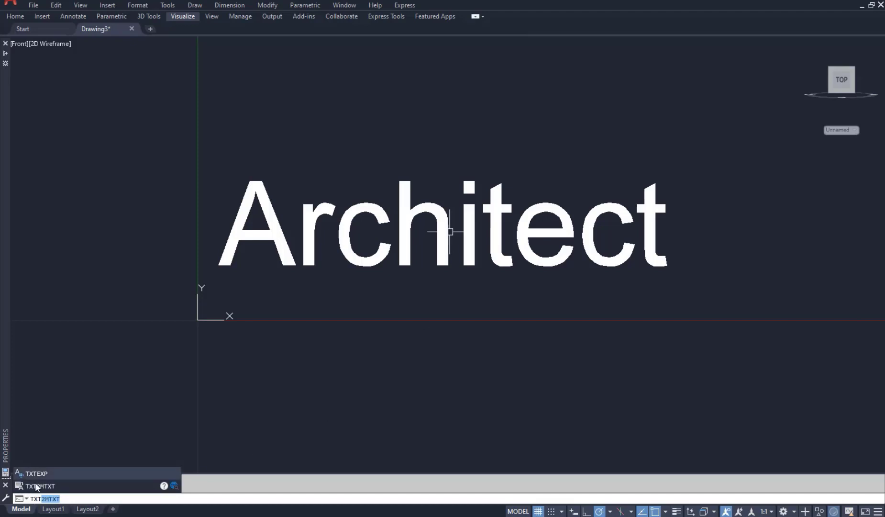
# Step: Explode the Architect text into letter outlines and orbit to see it at an angle
pyautogui.click(46, 472)
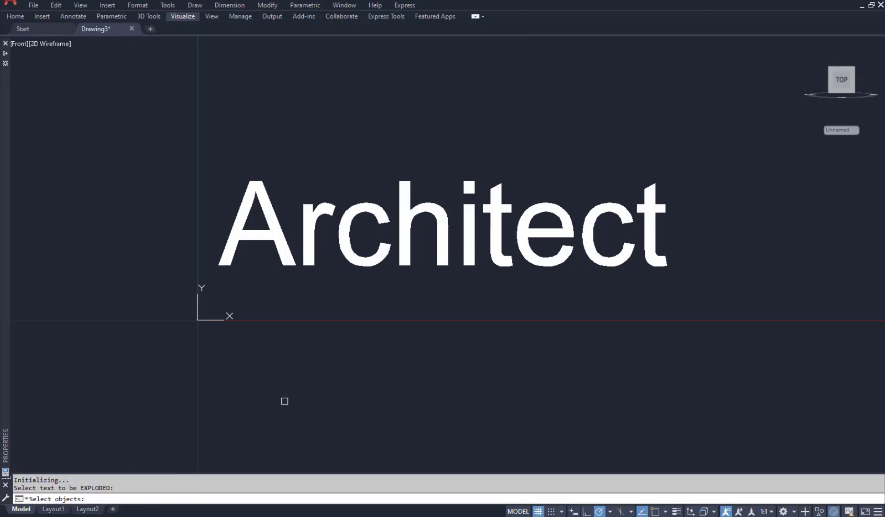
pyautogui.click(410, 209)
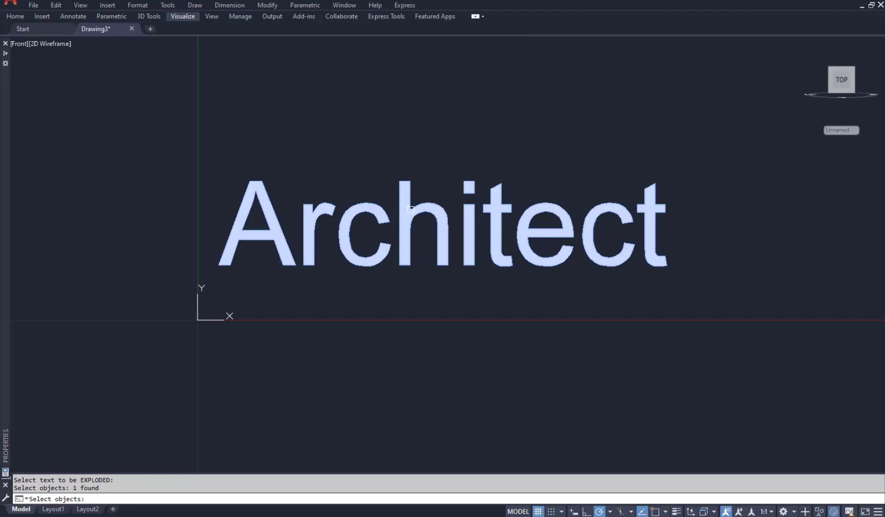
pyautogui.press('Return')
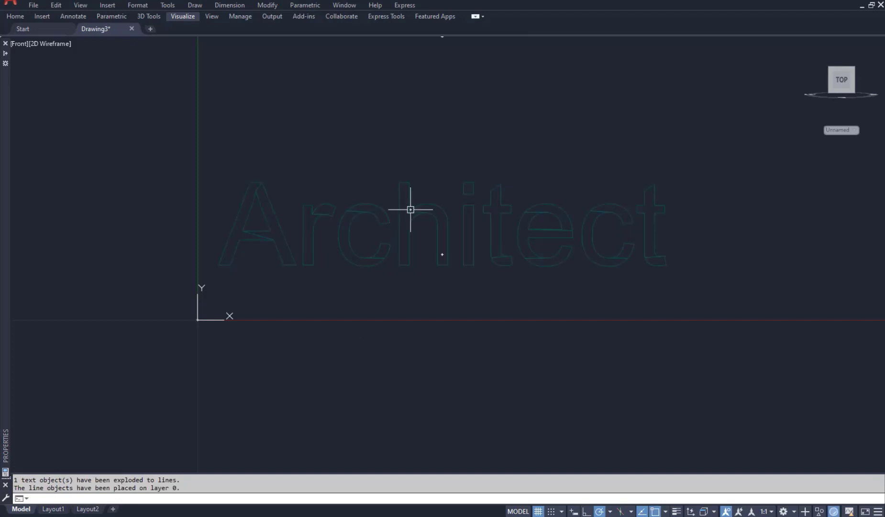
pyautogui.click(502, 208)
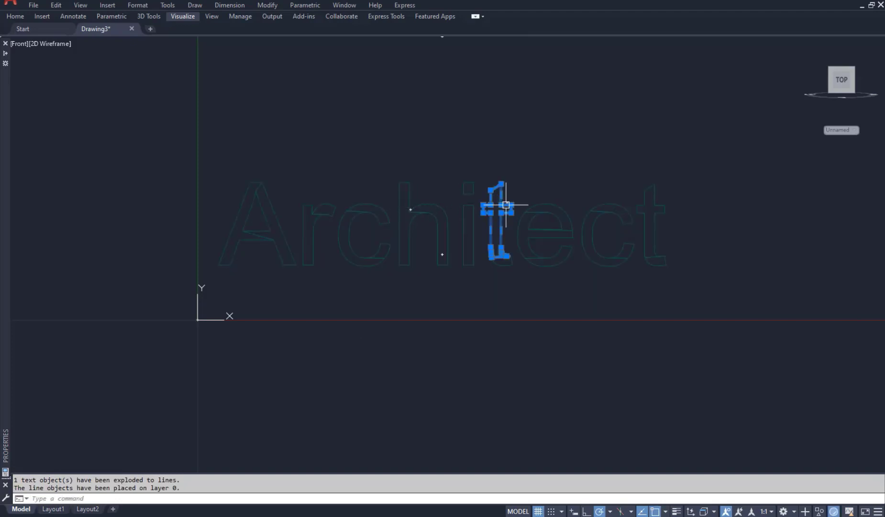
pyautogui.scroll(2, 504, 210)
pyautogui.scroll(4, 509, 214)
pyautogui.scroll(-5, 507, 205)
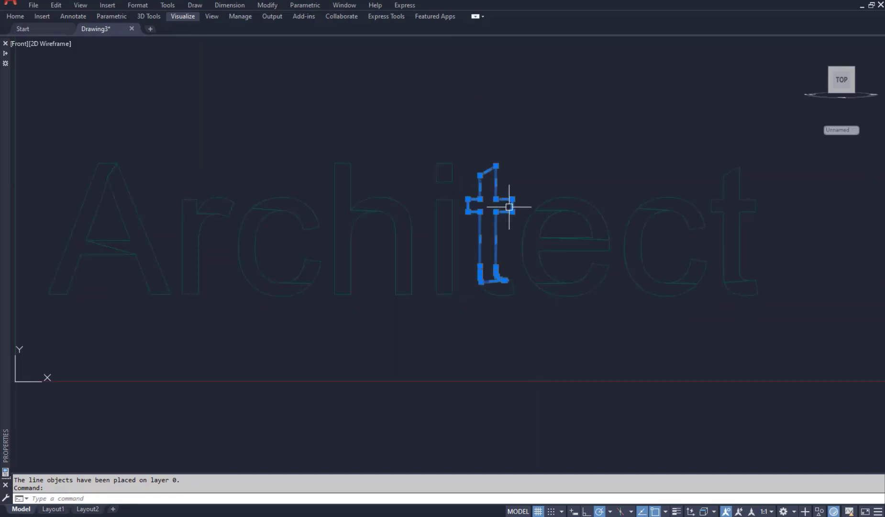
pyautogui.press('Escape')
pyautogui.scroll(-4, 546, 211)
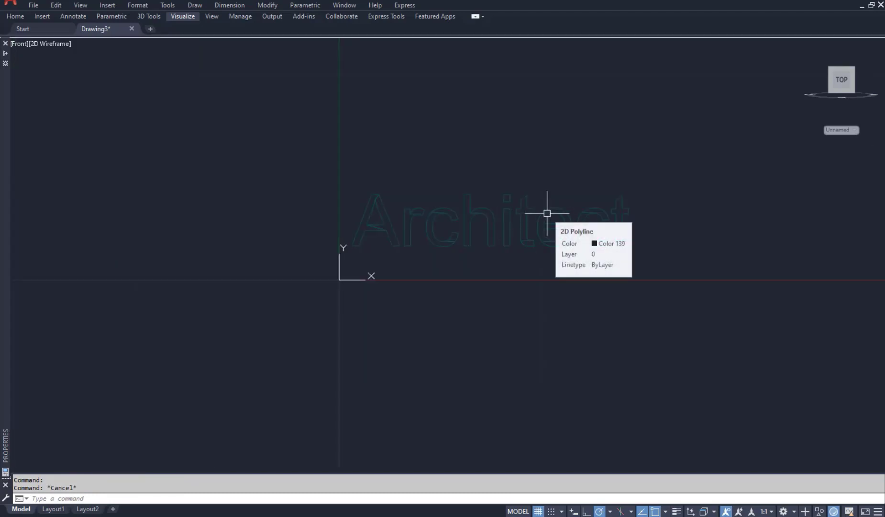
pyautogui.moveTo(574, 248)
pyautogui.keyDown('shift'); pyautogui.mouseDown(button='middle')
pyautogui.moveTo(543, 267)
pyautogui.moveTo(601, 332)
pyautogui.moveTo(474, 243)
pyautogui.mouseUp(button='middle'); pyautogui.keyUp('shift')
# Step: Extrude all the Architect letter outlines into solids to a picked height
pyautogui.scroll(2, 457, 244)
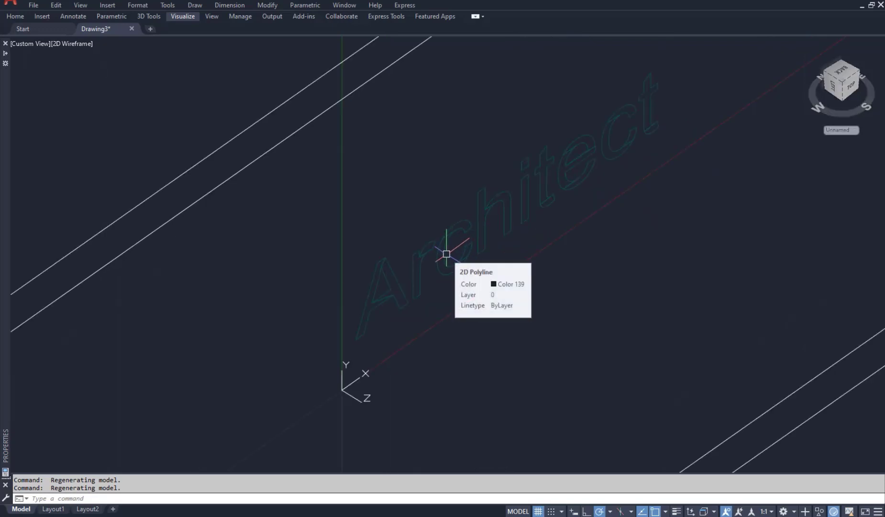
pyautogui.write('EXT')
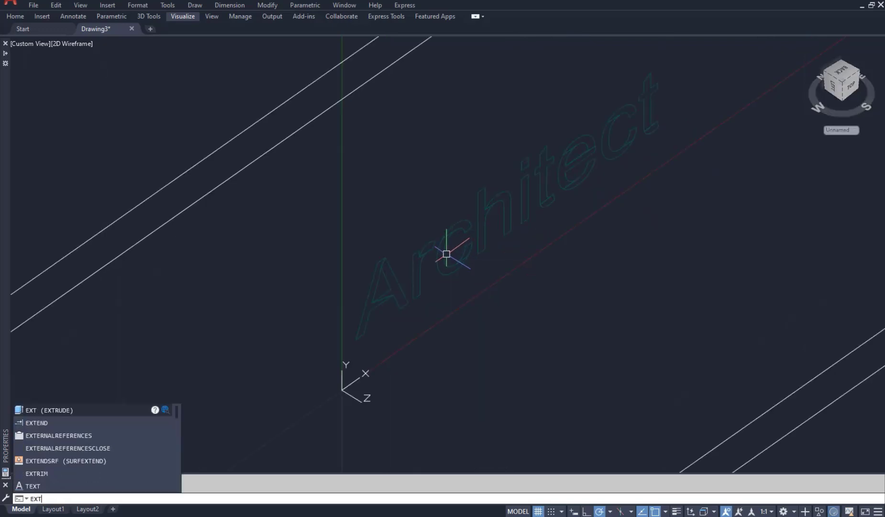
pyautogui.press('Return')
pyautogui.keyDown('shift'); pyautogui.moveTo(453, 247); pyautogui.dragTo(545, 202, button='middle'); pyautogui.keyUp('shift')
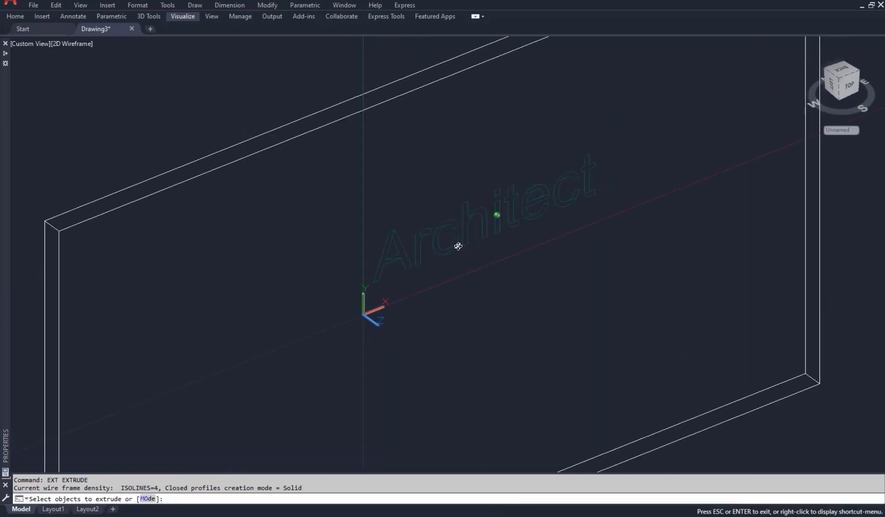
pyautogui.click(630, 132)
pyautogui.click(335, 312)
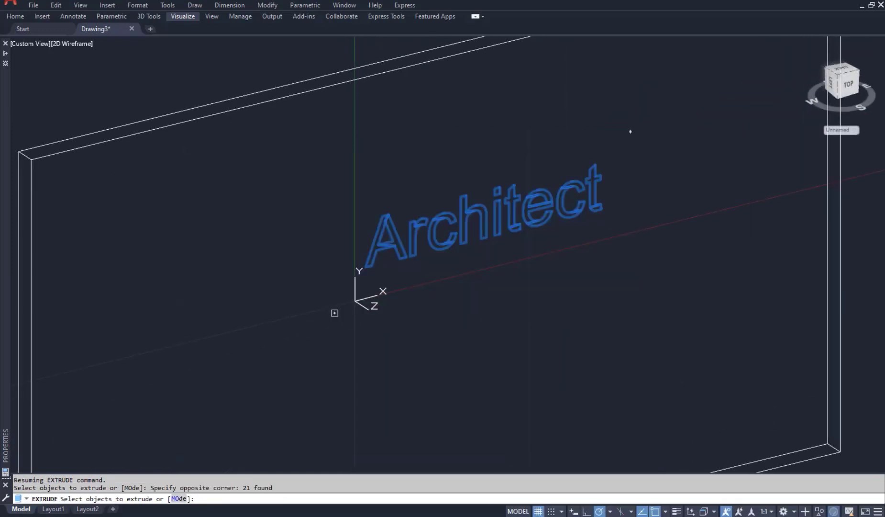
pyautogui.press('Return')
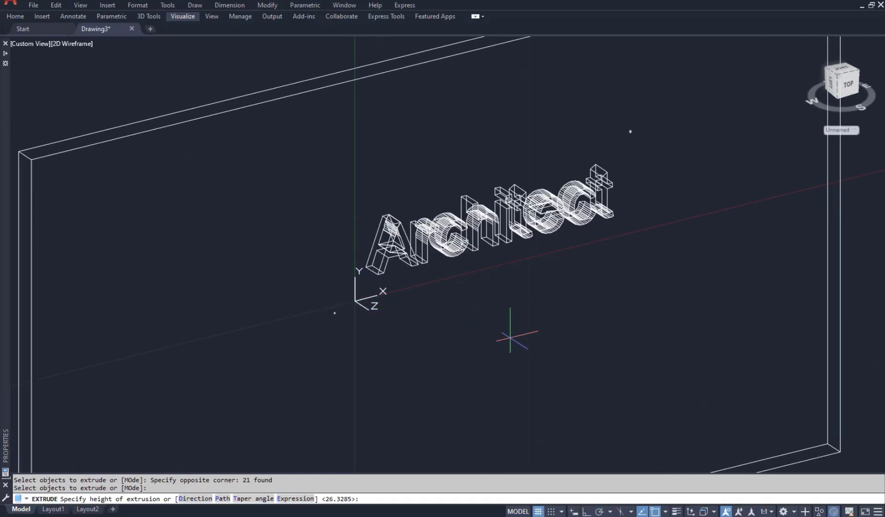
pyautogui.scroll(2, 508, 337)
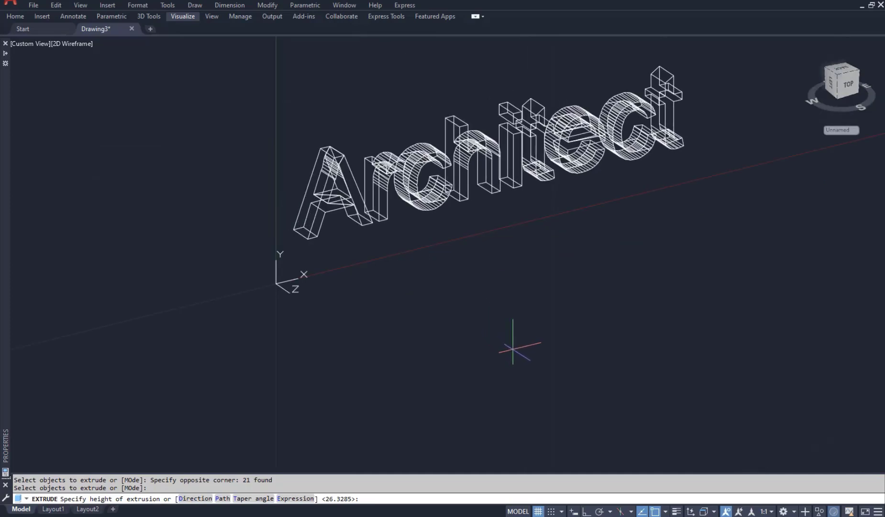
pyautogui.click(512, 349)
pyautogui.scroll(-5, 480, 257)
pyautogui.scroll(5, 471, 238)
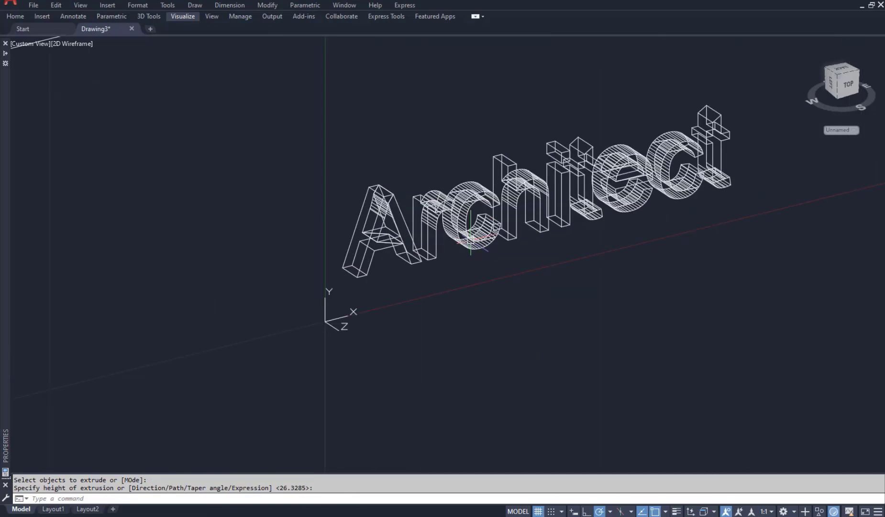
# Step: Set the visual style to Conceptual with SHADEMODE and zoom in on the letters
pyautogui.write('sha')
pyautogui.press('Return')
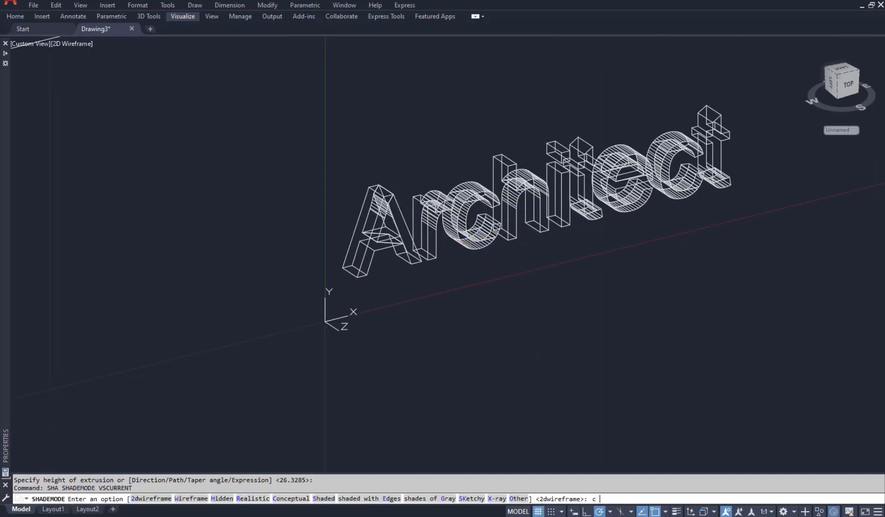
pyautogui.write('c')
pyautogui.press('Return')
pyautogui.scroll(-2, 573, 229)
pyautogui.scroll(-2, 573, 230)
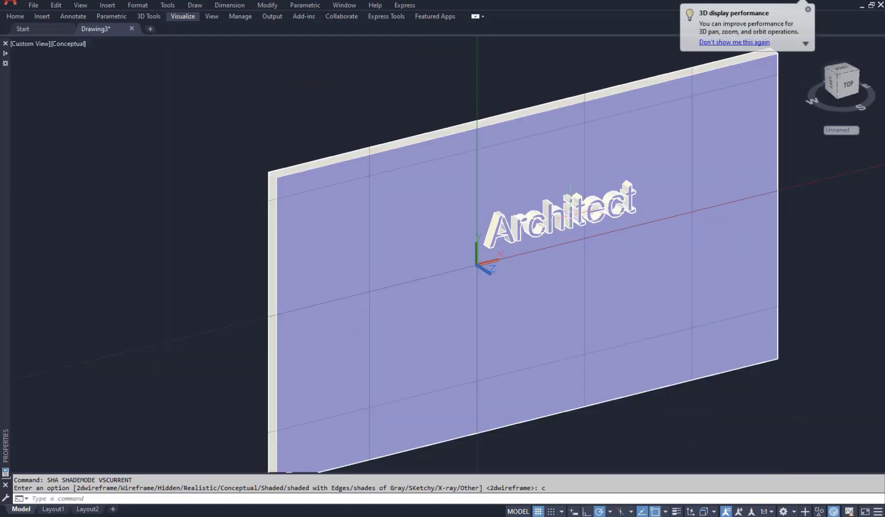
pyautogui.scroll(3, 550, 233)
pyautogui.scroll(2, 531, 236)
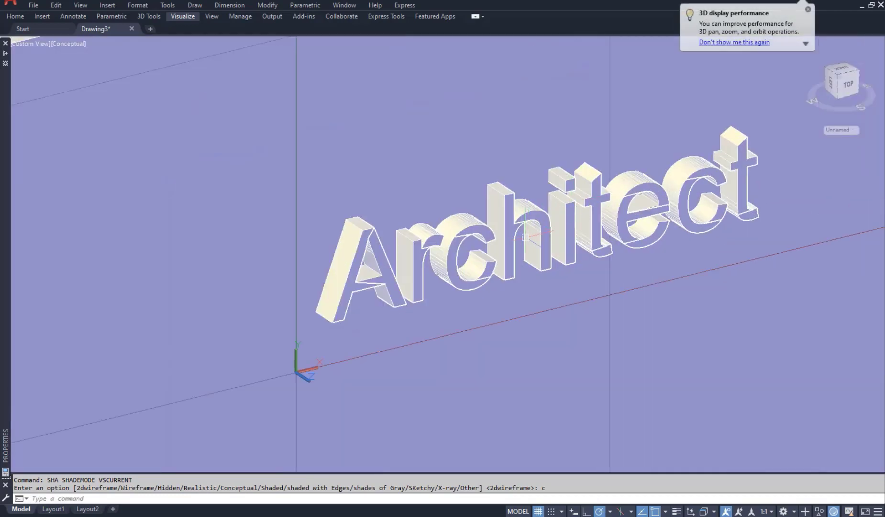
pyautogui.scroll(3, 467, 238)
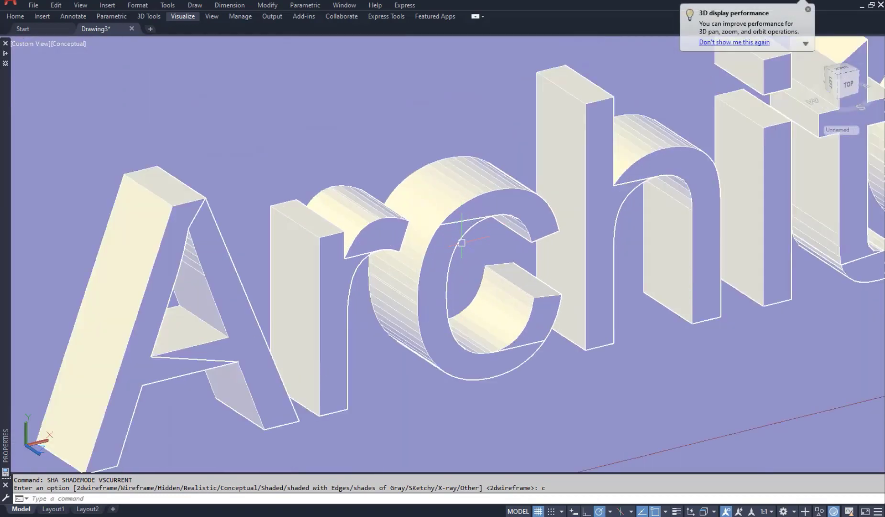
# Step: Inspect the c and h letter solids by selecting them, then clear the selection
pyautogui.keyDown('ctrl'); pyautogui.click(474, 194); pyautogui.keyUp('ctrl')
pyautogui.click(474, 211)
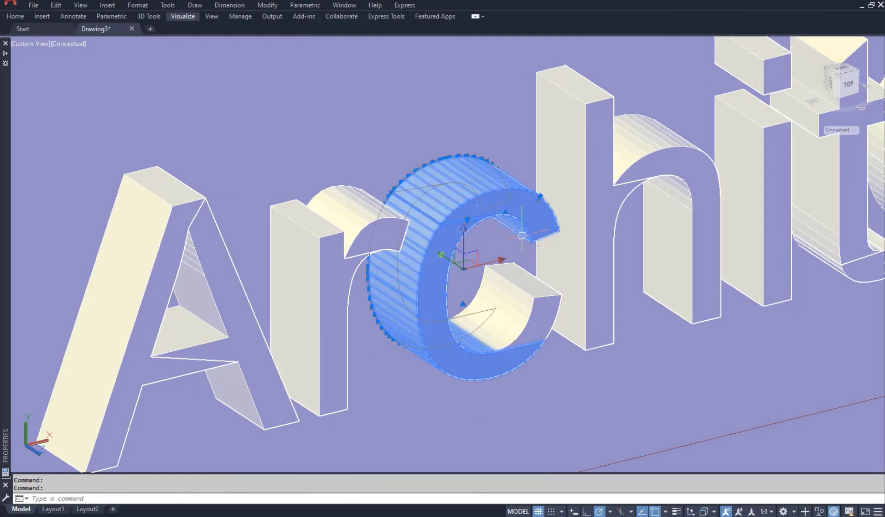
pyautogui.click(639, 170)
pyautogui.click(609, 207)
pyautogui.scroll(-4, 622, 208)
pyautogui.scroll(-3, 637, 206)
pyautogui.press('Escape')
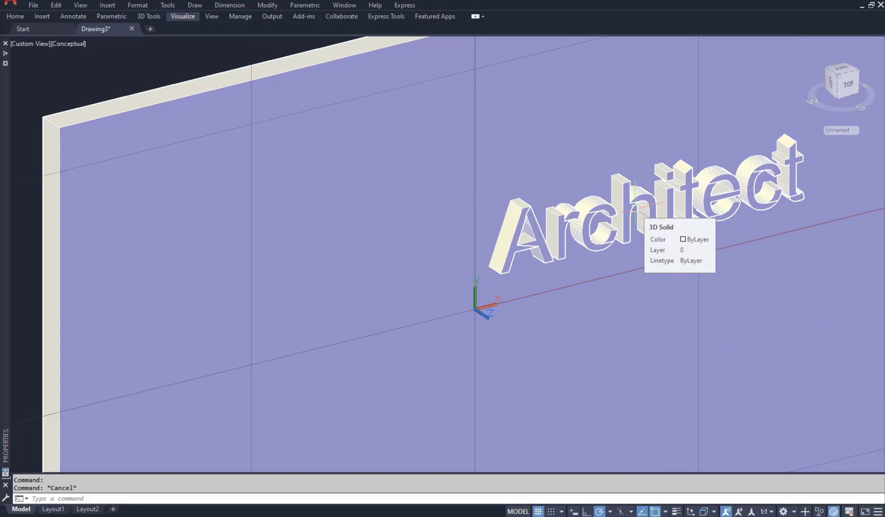
# Step: Return the display to 2D Wireframe and crossing-select the Architect letters
pyautogui.write('sha')
pyautogui.press('Return')
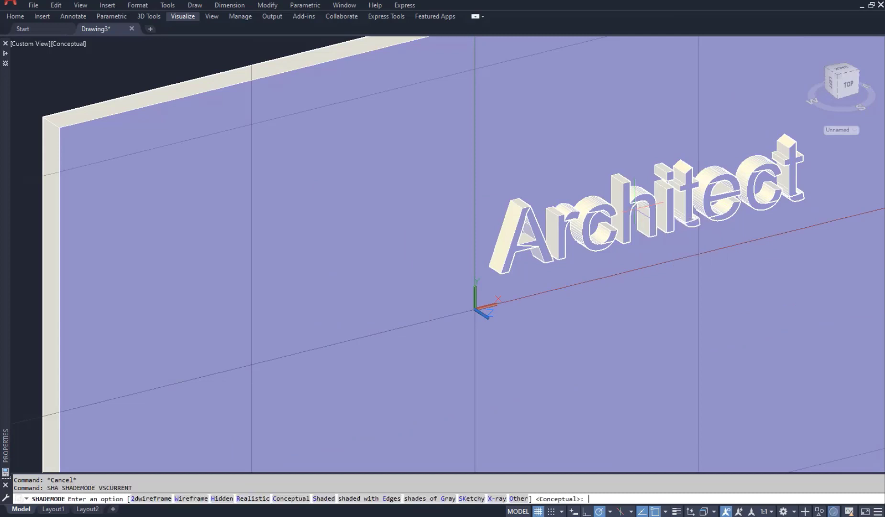
pyautogui.write('2')
pyautogui.press('Return')
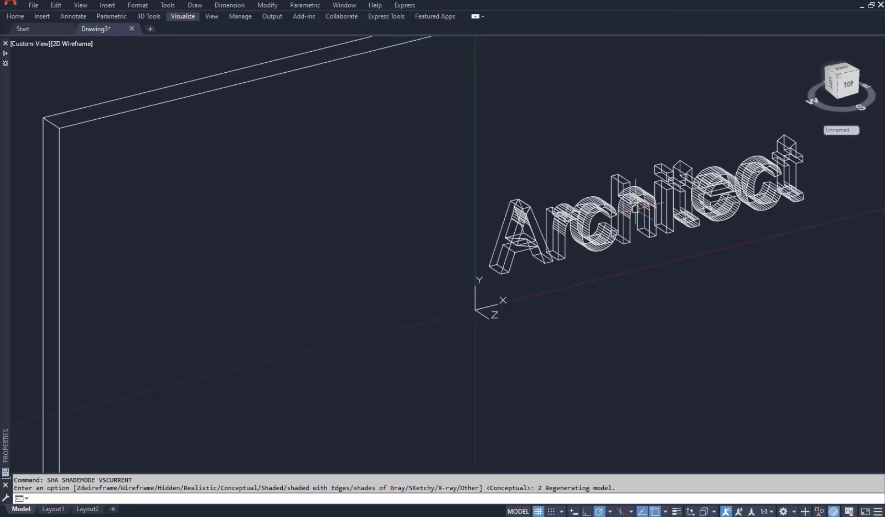
pyautogui.moveTo(636, 208); pyautogui.dragTo(497, 243, button='middle')
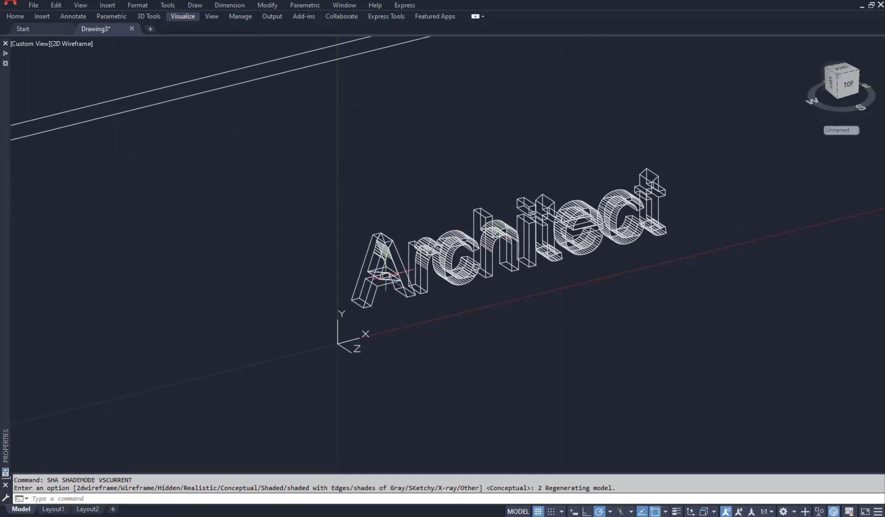
pyautogui.click(721, 127)
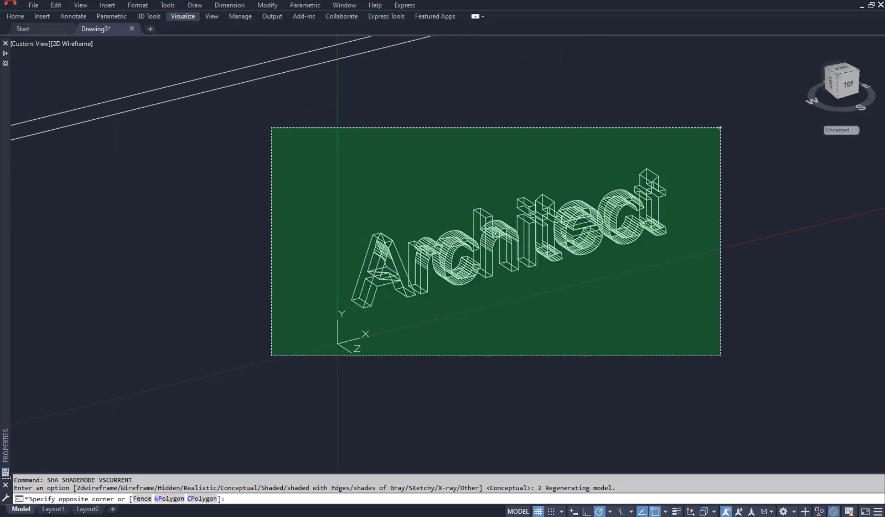
pyautogui.click(260, 371)
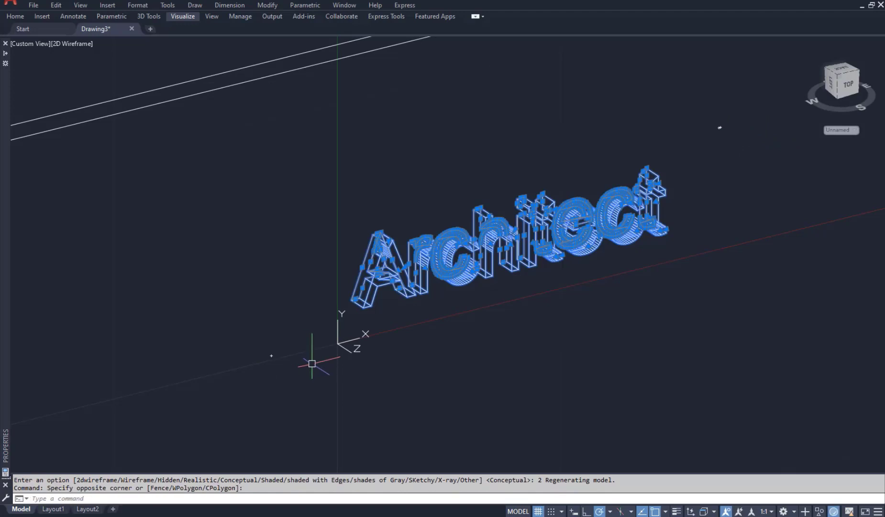
# Step: Union all 21 letter solids into a single solid
pyautogui.write('un')
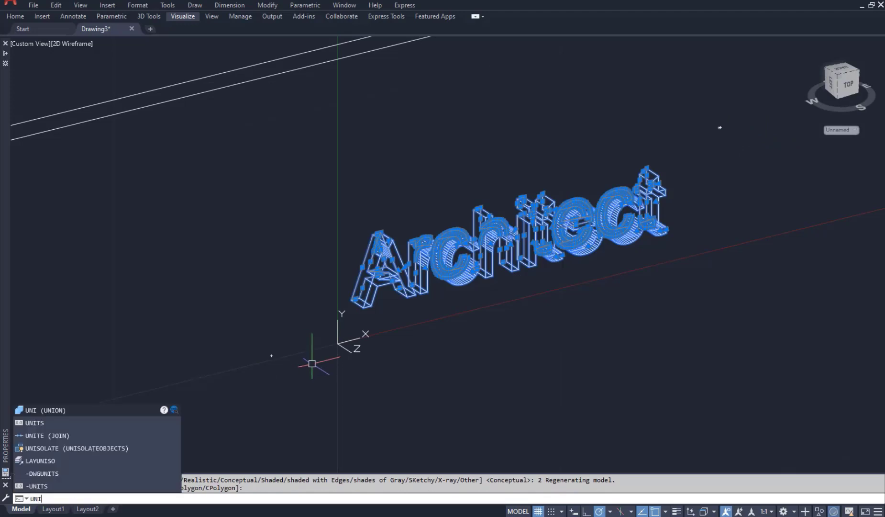
pyautogui.press('Return')
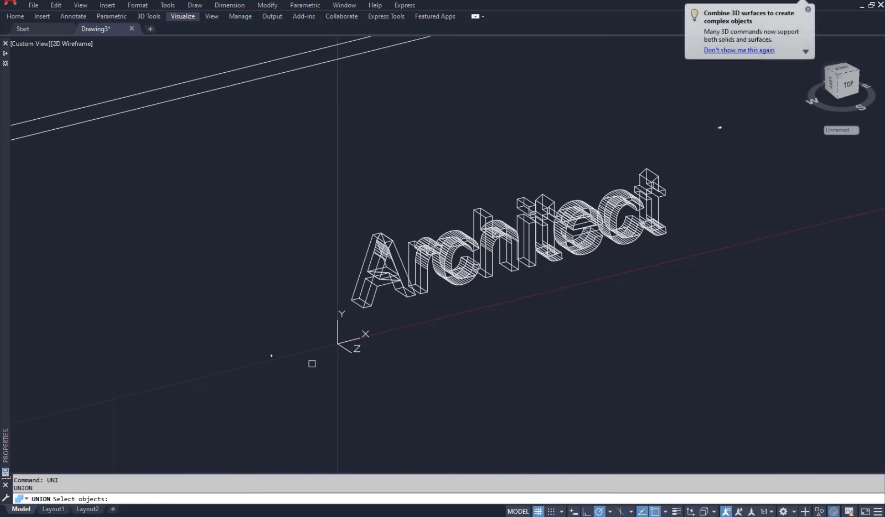
pyautogui.scroll(2, 510, 242)
pyautogui.scroll(-2, 738, 141)
pyautogui.scroll(-1, 730, 158)
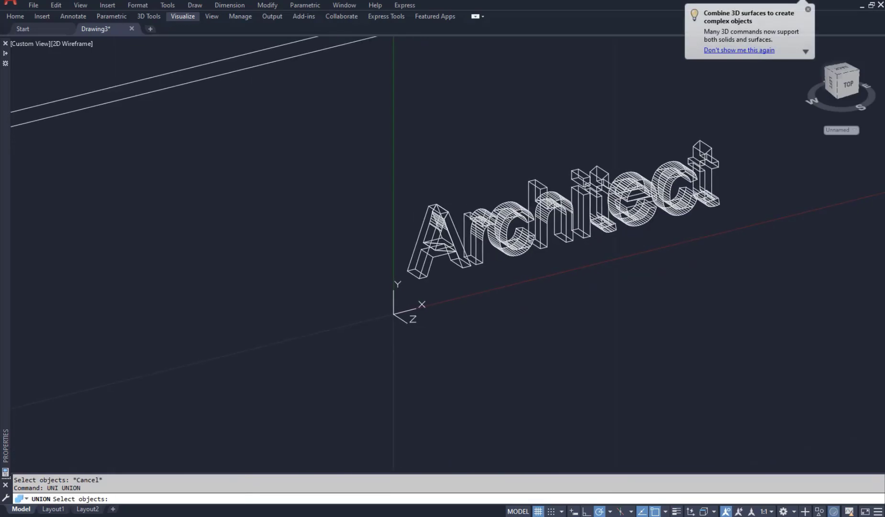
pyautogui.click(746, 116)
pyautogui.click(323, 335)
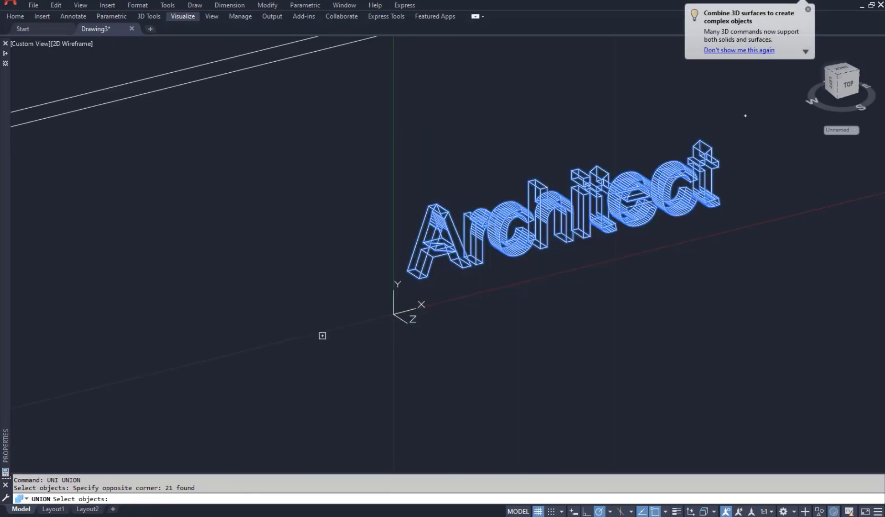
pyautogui.press('Return')
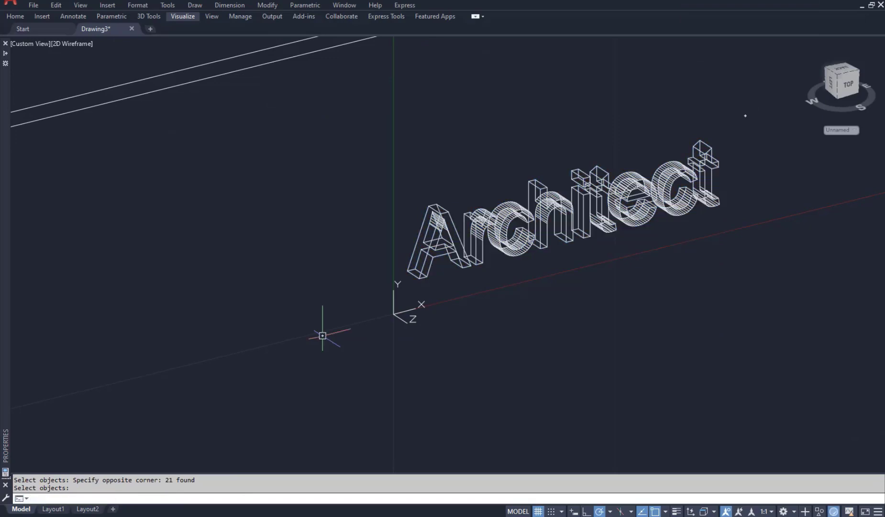
pyautogui.press('Return')
pyautogui.scroll(2, 512, 241)
pyautogui.scroll(1, 512, 241)
# Step: Shade the model in Conceptual style and select the unioned Architect solid
pyautogui.scroll(1, 512, 240)
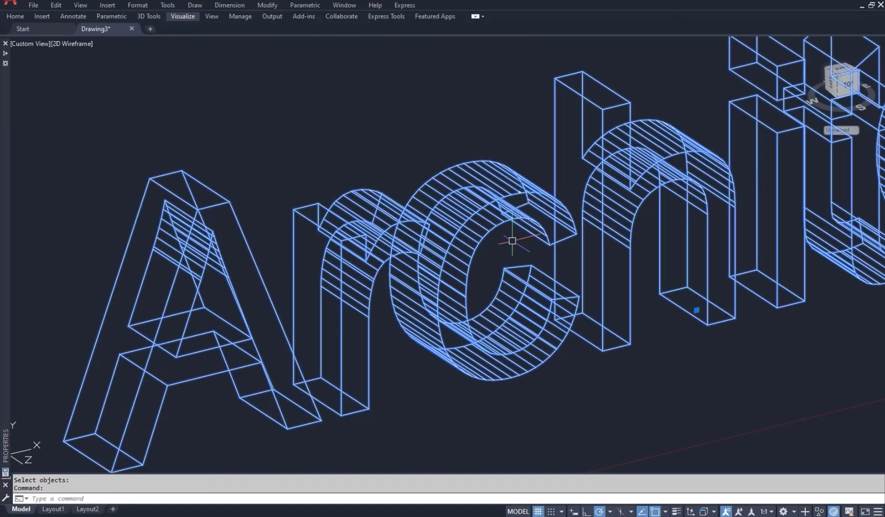
pyautogui.scroll(-3, 512, 241)
pyautogui.scroll(1, 557, 180)
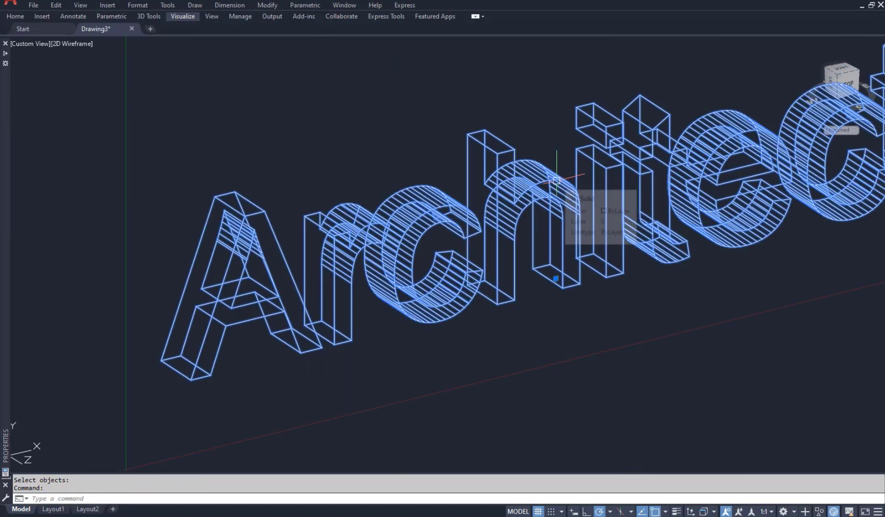
pyautogui.write('sha')
pyautogui.press('Return')
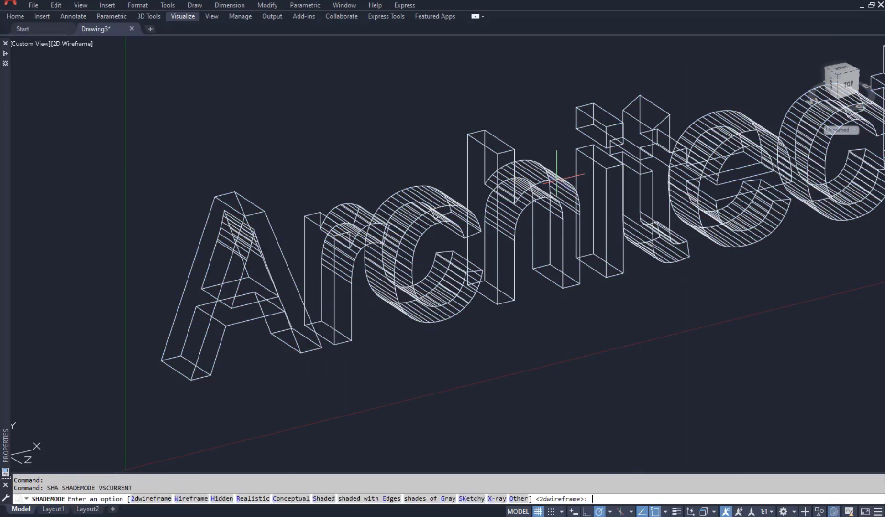
pyautogui.write('c')
pyautogui.press('Return')
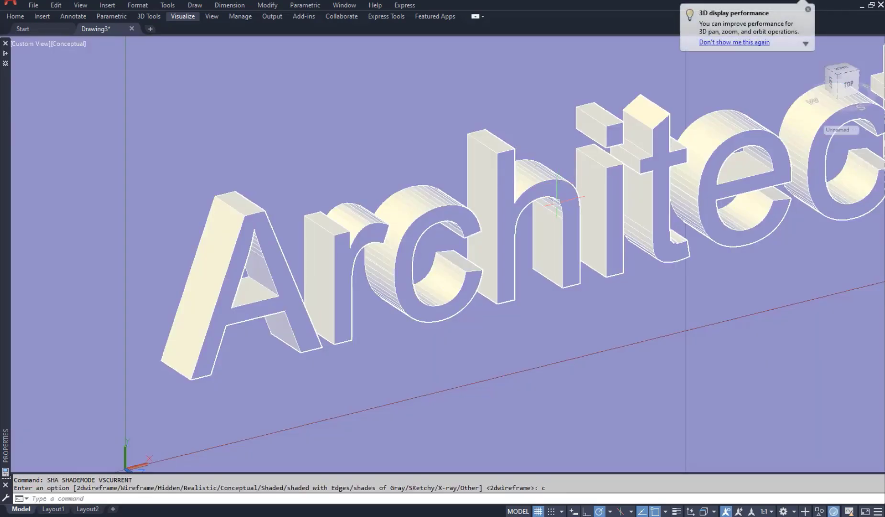
pyautogui.scroll(-3, 556, 201)
pyautogui.moveTo(550, 220); pyautogui.dragTo(495, 223, button='middle')
pyautogui.click(508, 207)
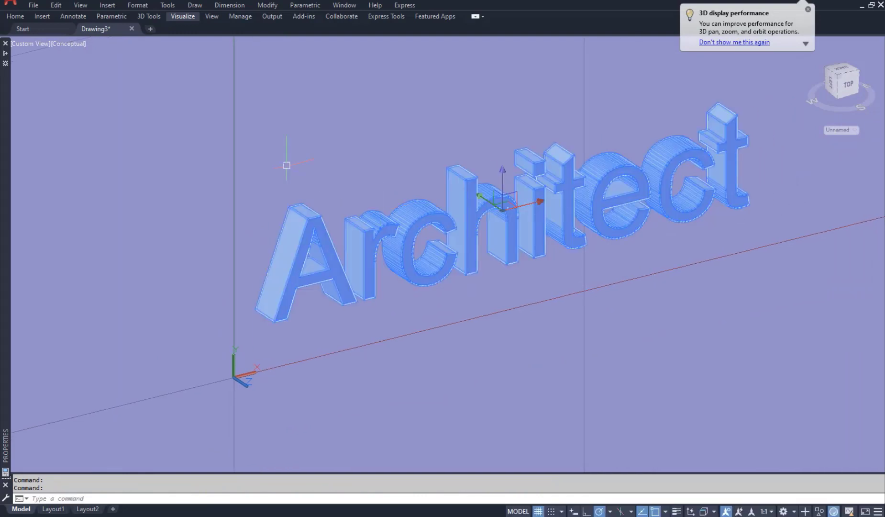
pyautogui.click(184, 17)
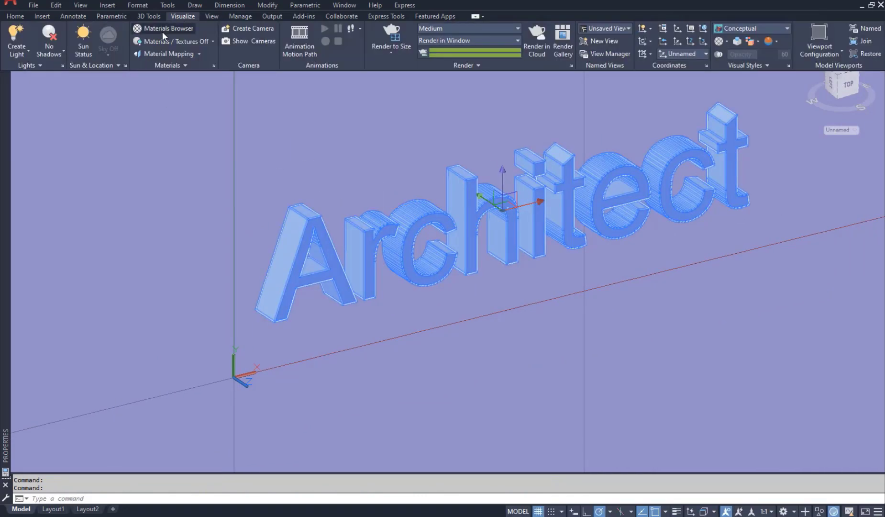
# Step: Assign the Brass - Satin material to the Architect letters
pyautogui.click(168, 29)
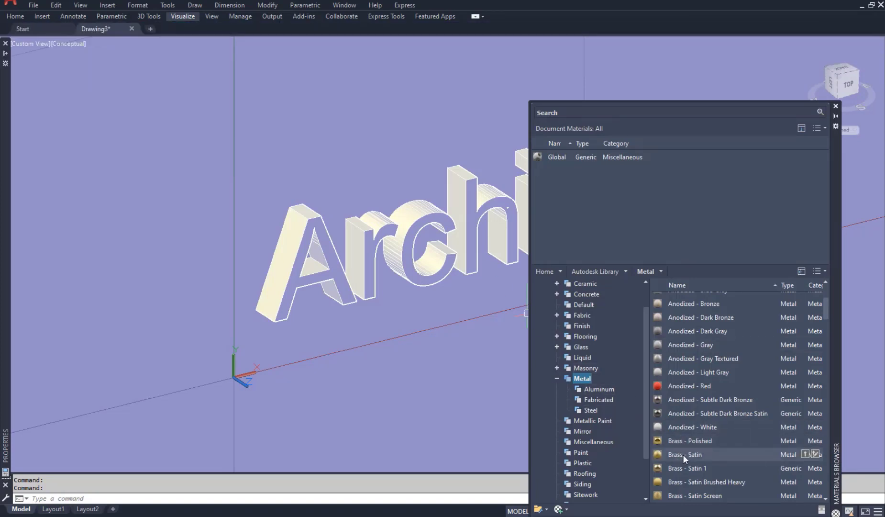
pyautogui.rightClick(683, 455)
pyautogui.click(418, 233)
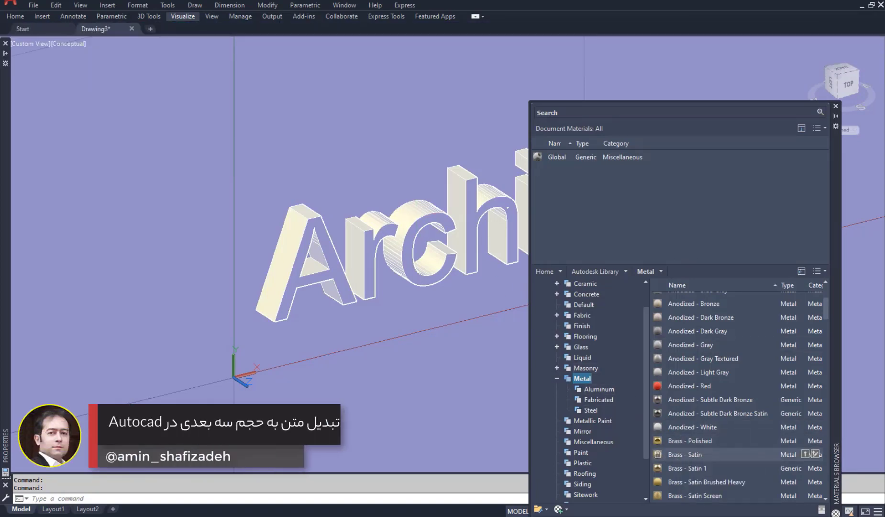
pyautogui.rightClick(692, 458)
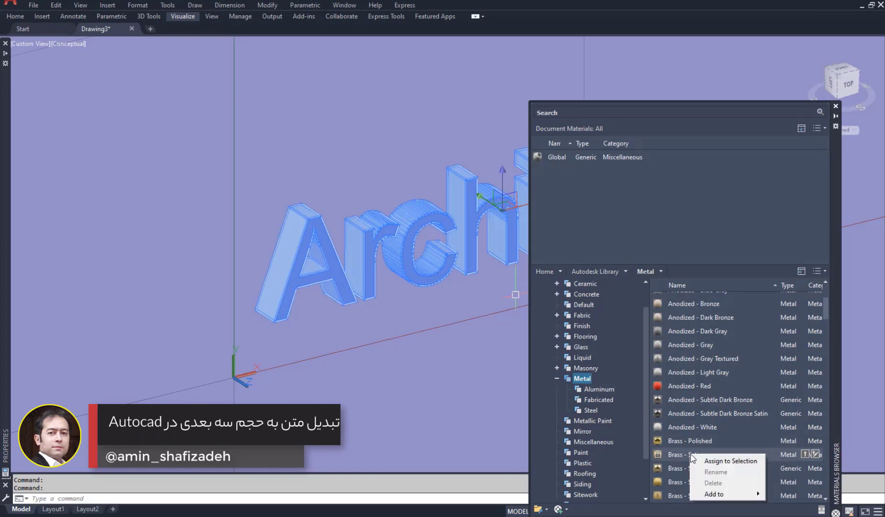
pyautogui.click(725, 460)
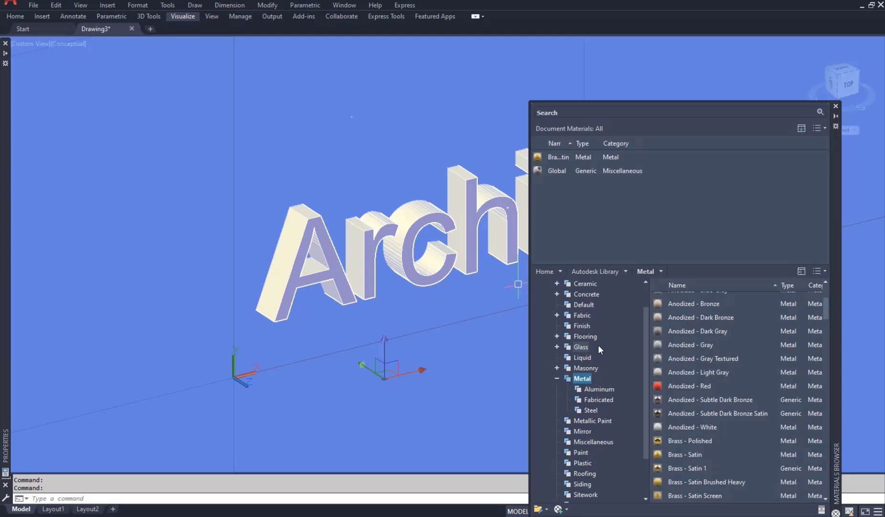
# Step: Assign the White paint material to the wall and close the materials library
pyautogui.scroll(-2, 601, 383)
pyautogui.click(583, 400)
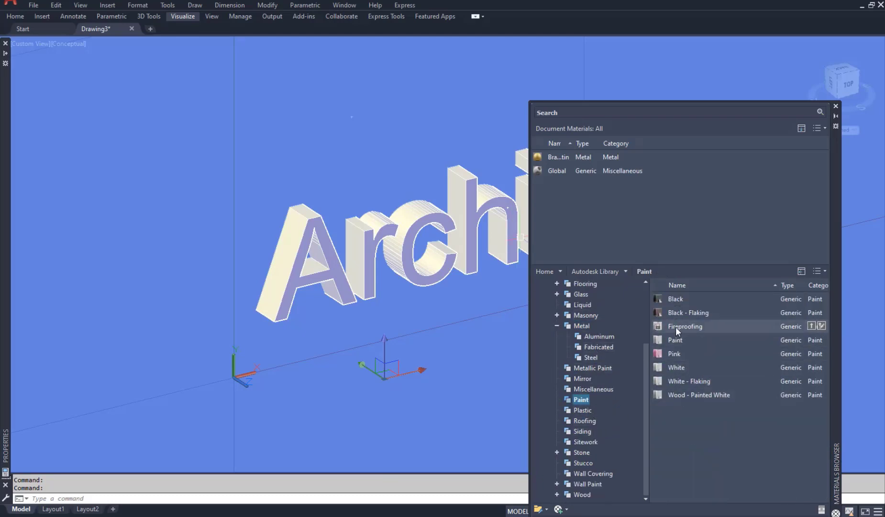
pyautogui.rightClick(675, 367)
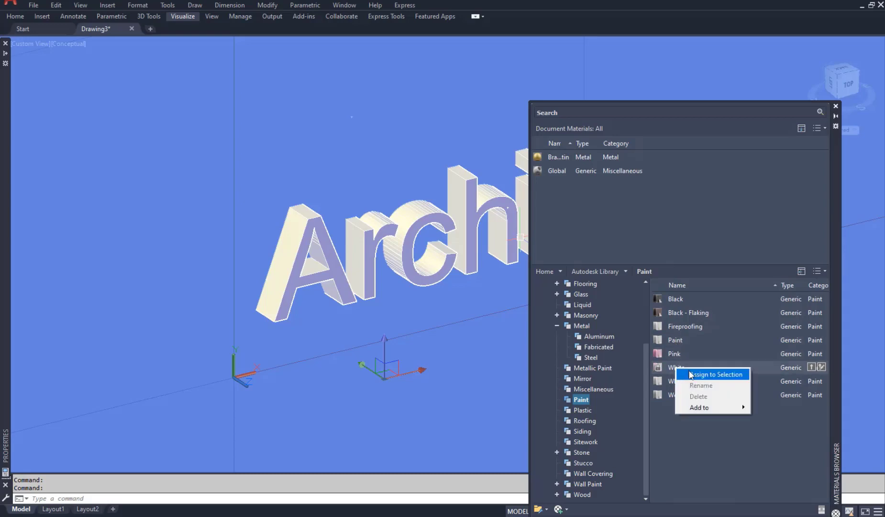
pyautogui.click(703, 373)
pyautogui.click(836, 106)
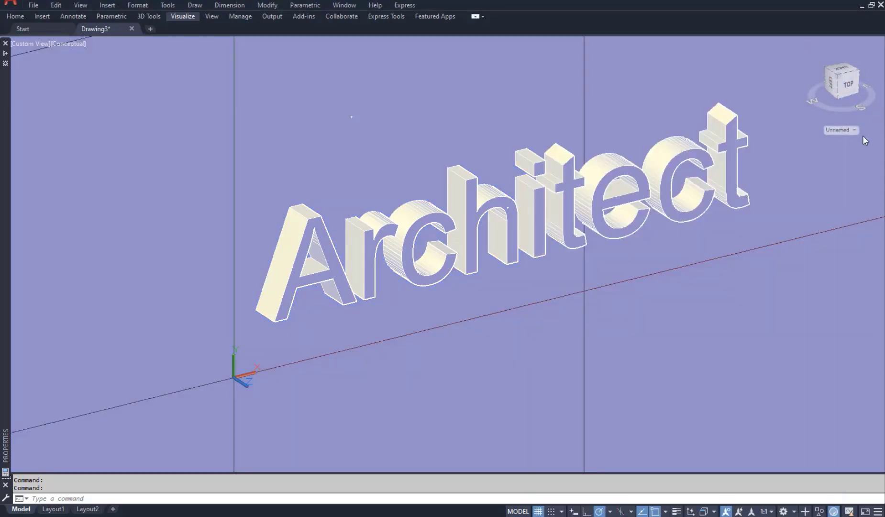
# Step: Switch the view to perspective projection and orbit so the letters face forward
pyautogui.click(876, 114)
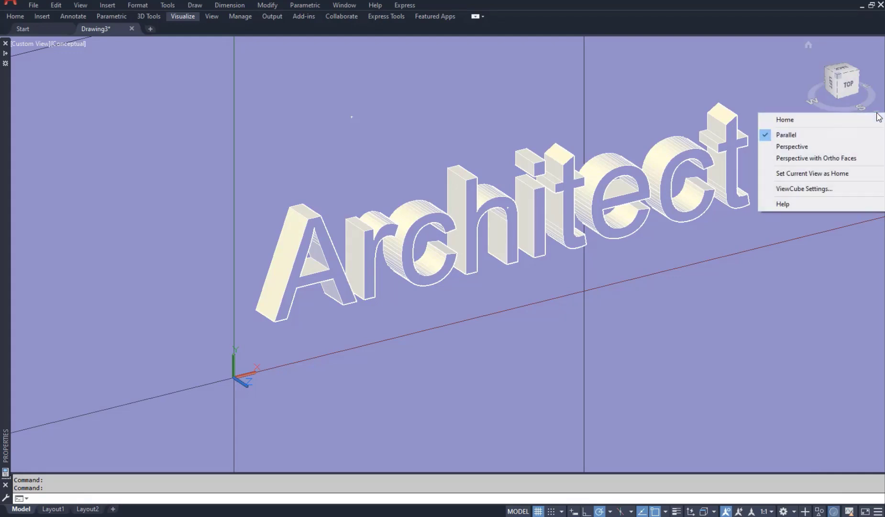
pyautogui.click(819, 146)
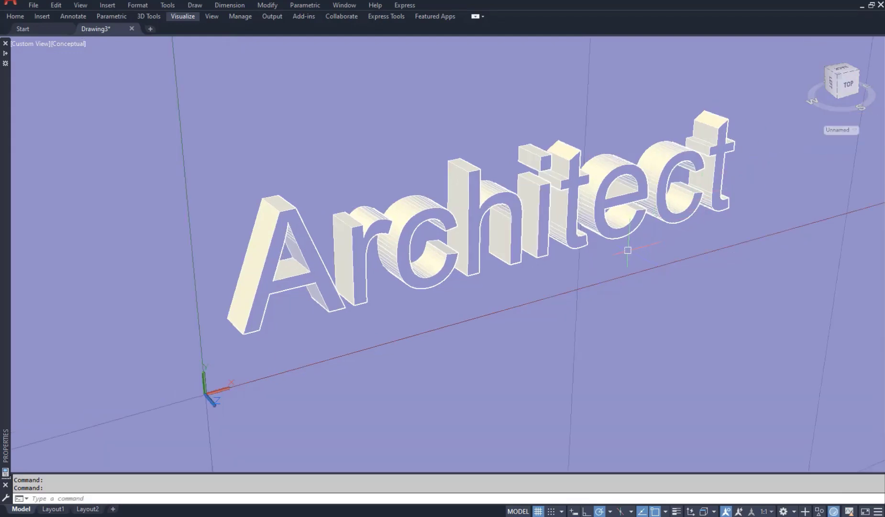
pyautogui.moveTo(628, 250)
pyautogui.mouseDown(button='middle')
pyautogui.moveTo(605, 239)
pyautogui.moveTo(601, 217)
pyautogui.moveTo(571, 224)
pyautogui.mouseUp(button='middle')
pyautogui.moveTo(598, 202)
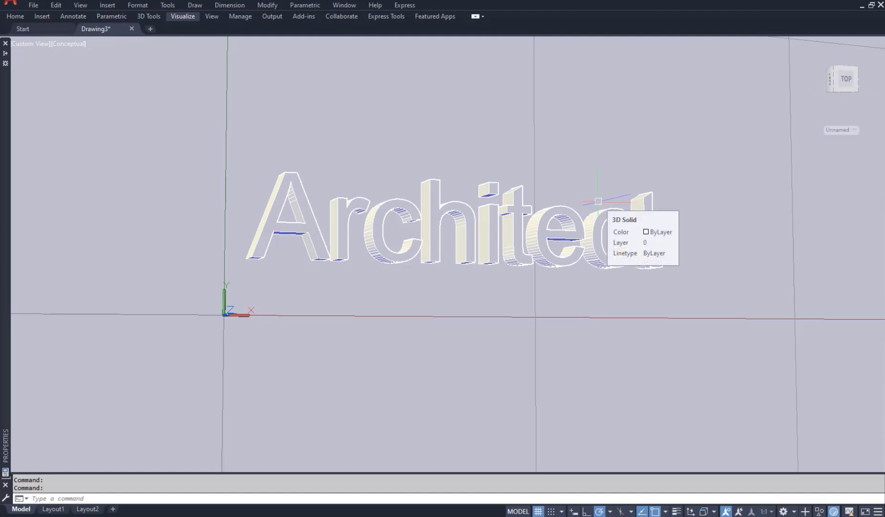
# Step: Test-render the brass Architect letters on the pale wall with RR, then close the result
pyautogui.write('RR')
pyautogui.press('Return')
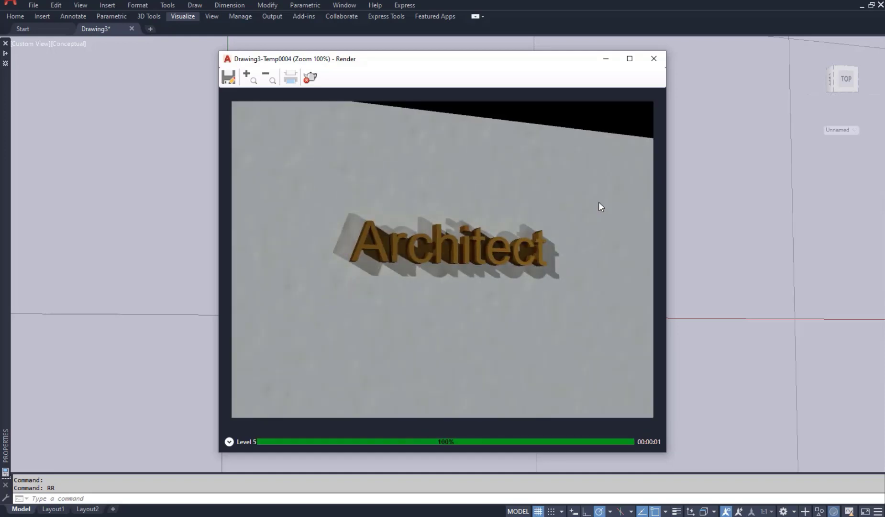
pyautogui.click(653, 59)
# Step: Turn sunlight on and switch off the default lighting
pyautogui.click(193, 17)
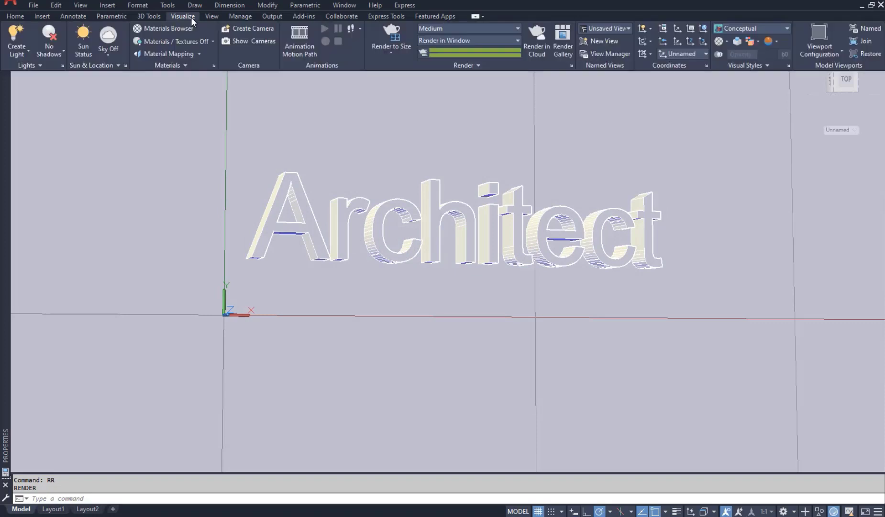
pyautogui.click(107, 51)
pyautogui.click(139, 115)
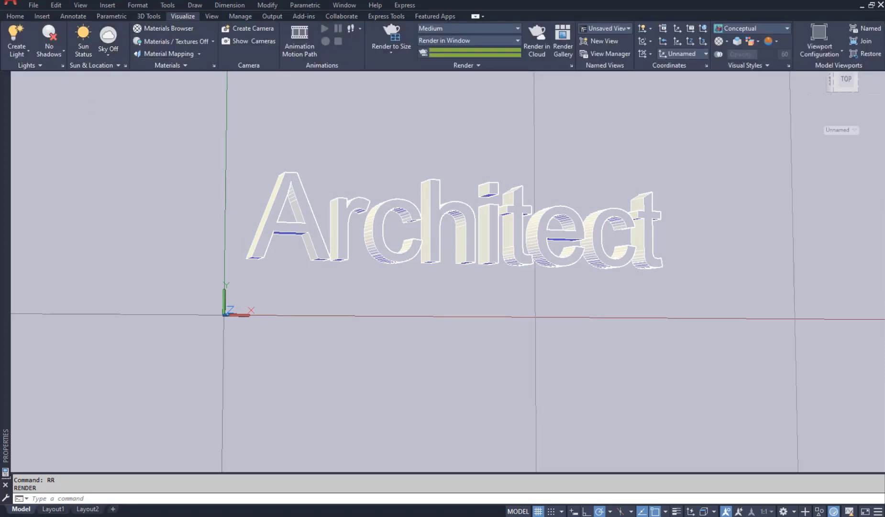
pyautogui.click(78, 38)
pyautogui.click(403, 235)
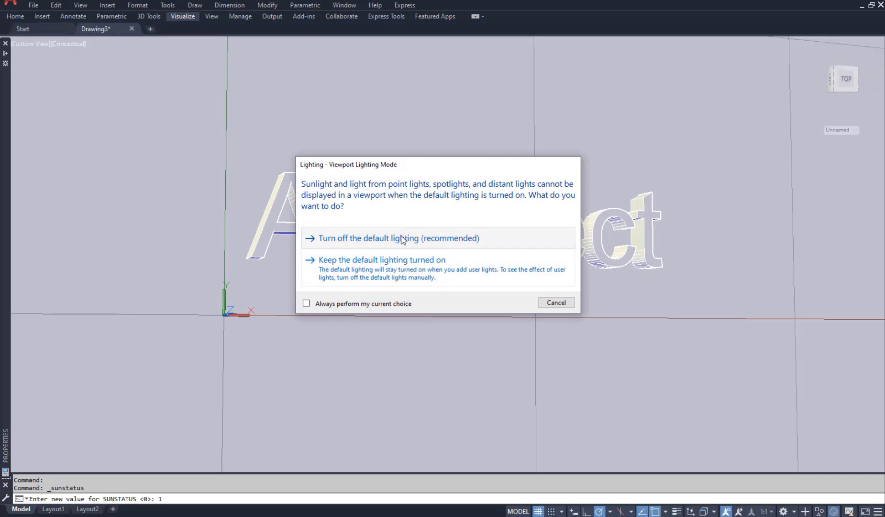
# Step: Render once with the render environment on, then turn the environment back off
pyautogui.click(418, 252)
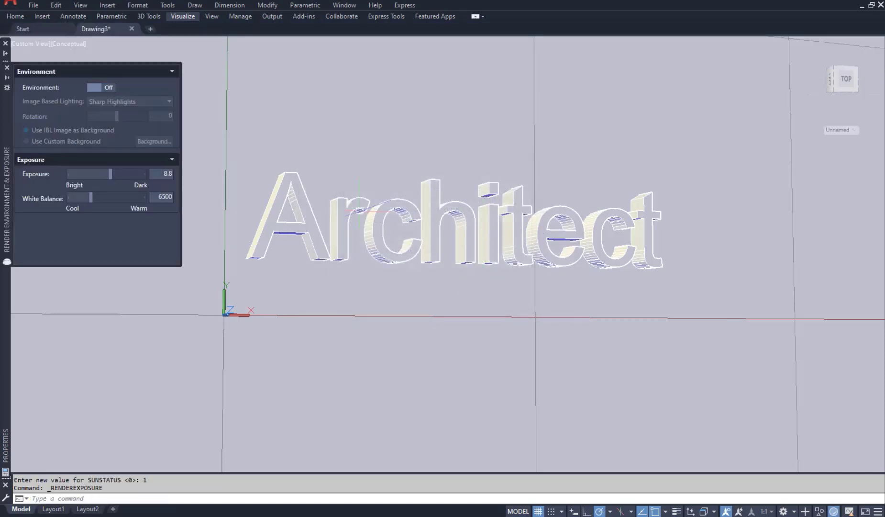
pyautogui.click(111, 87)
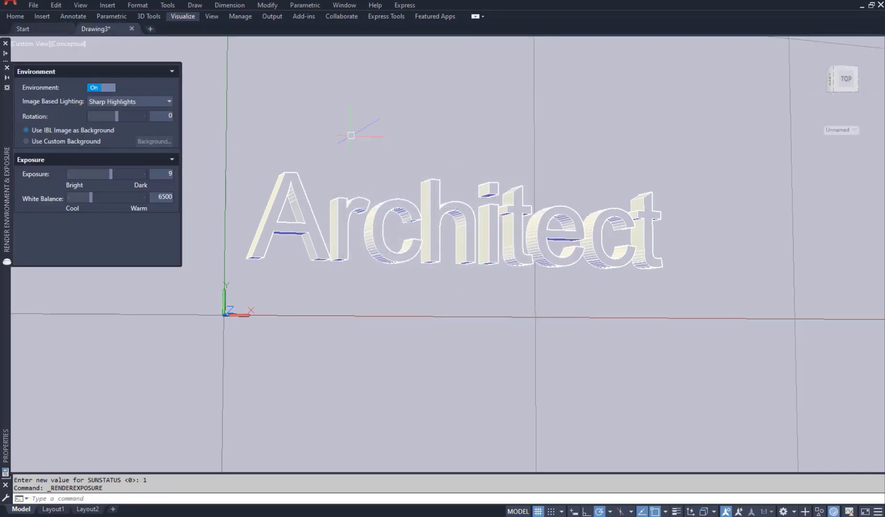
pyautogui.write('rr')
pyautogui.press('Return')
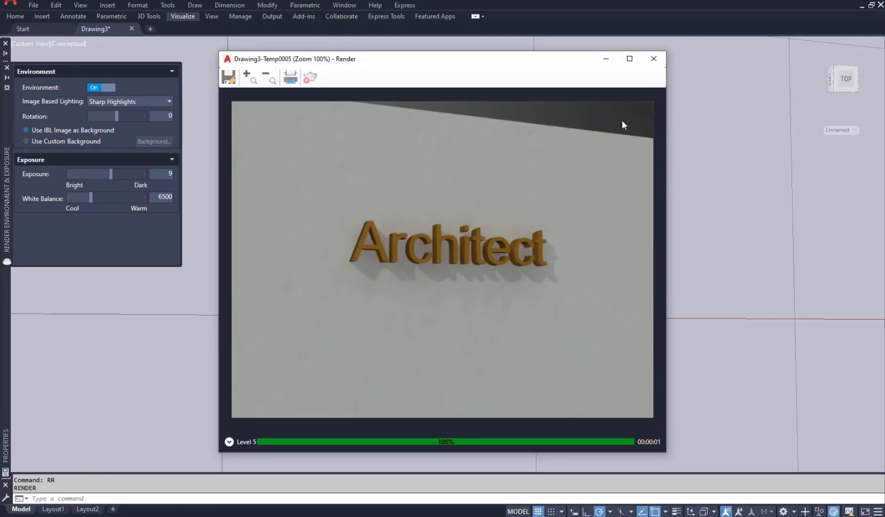
pyautogui.click(113, 87)
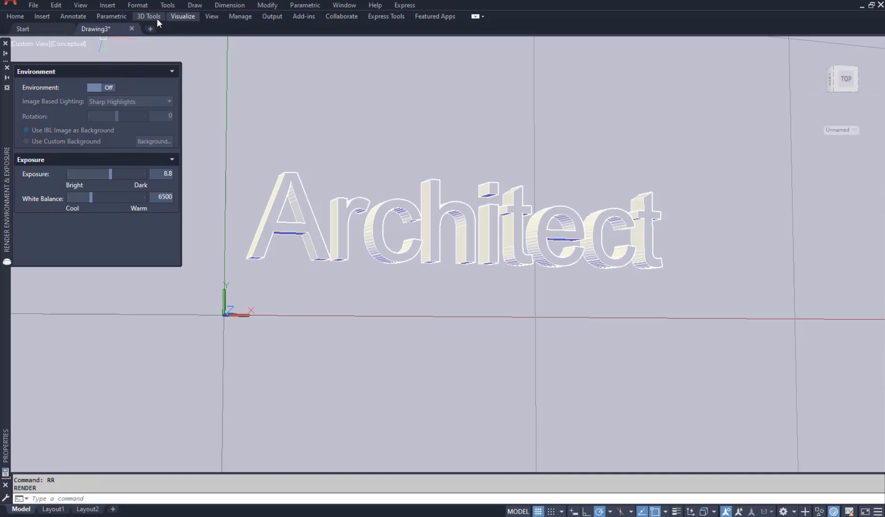
pyautogui.click(170, 16)
pyautogui.click(108, 52)
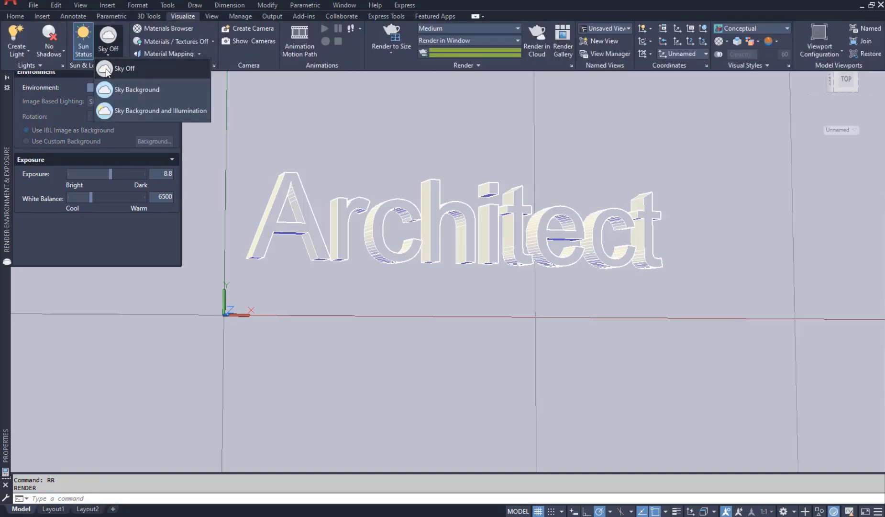
# Step: Render with Sky Background and Illumination showing blue sky, then zoom in on the letters
pyautogui.click(136, 110)
pyautogui.write('rr')
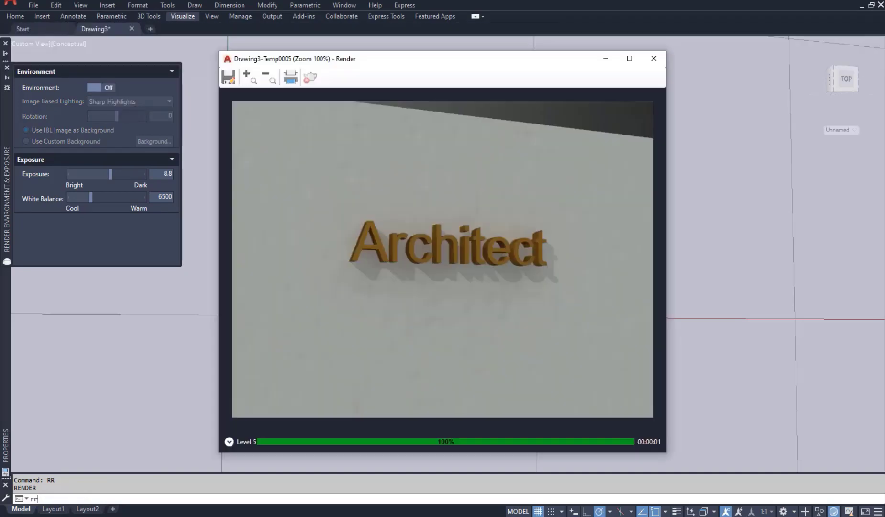
pyautogui.press('Return')
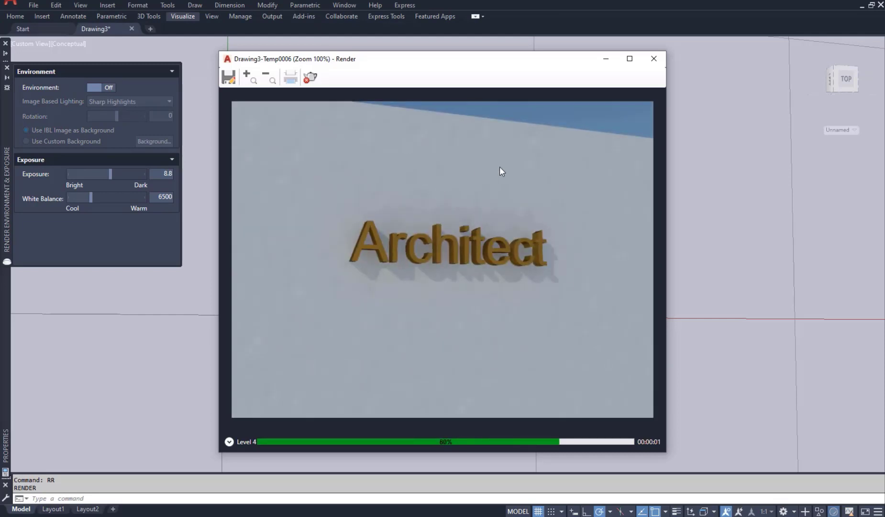
pyautogui.click(665, 57)
pyautogui.scroll(2, 410, 225)
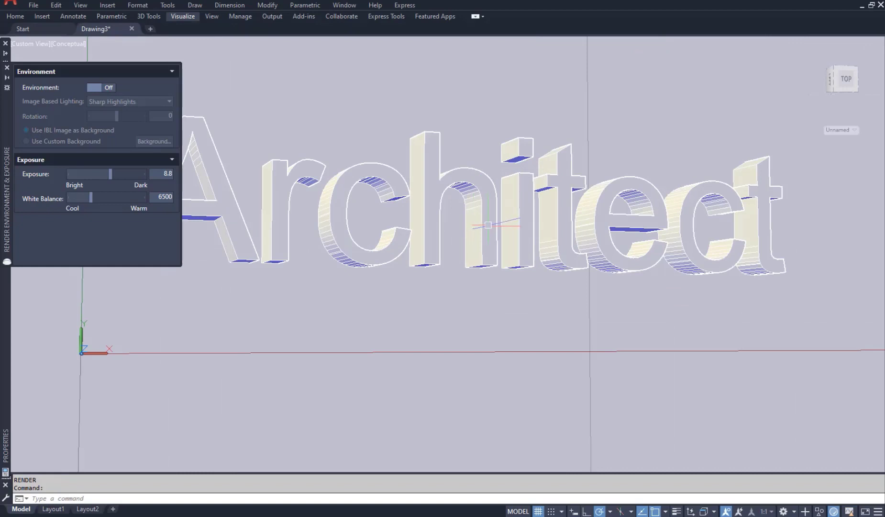
# Step: Launch a final RR render of the enlarged letters with sun and sky lighting
pyautogui.write('rr')
pyautogui.press('Return')
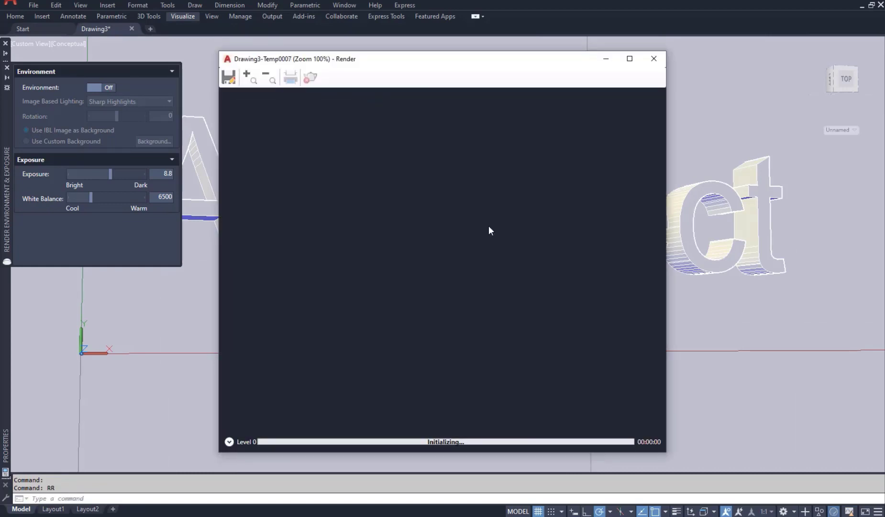